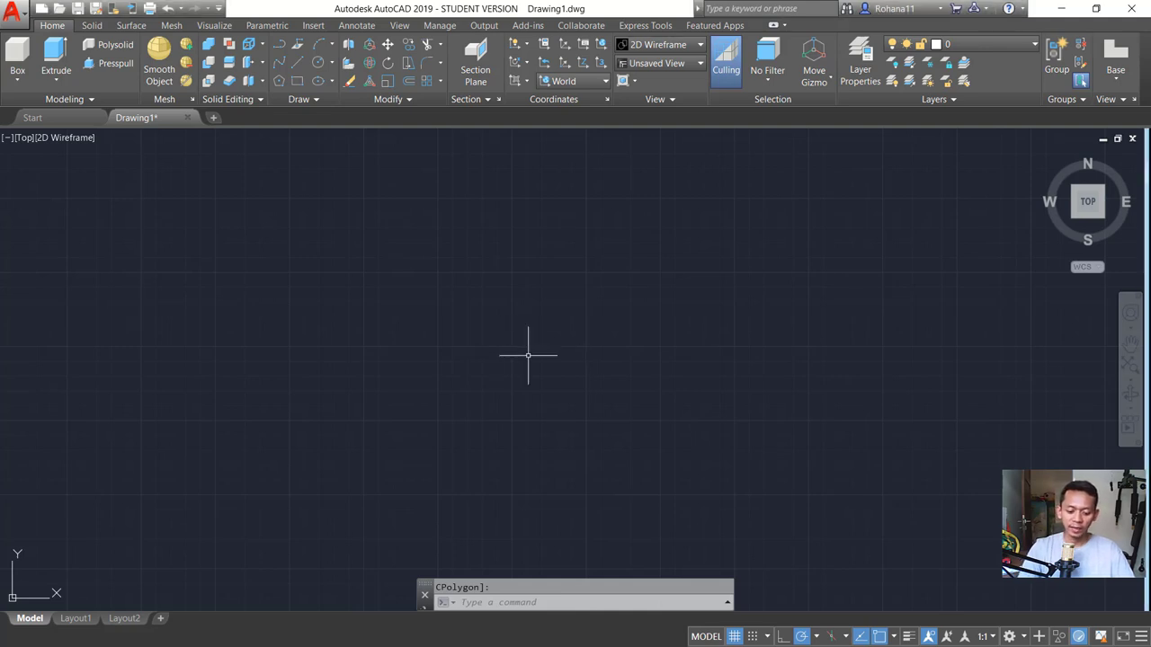
Attach twitter.png as a reference image and place its insertion point in the drawing
text(IMAGEATTACH)
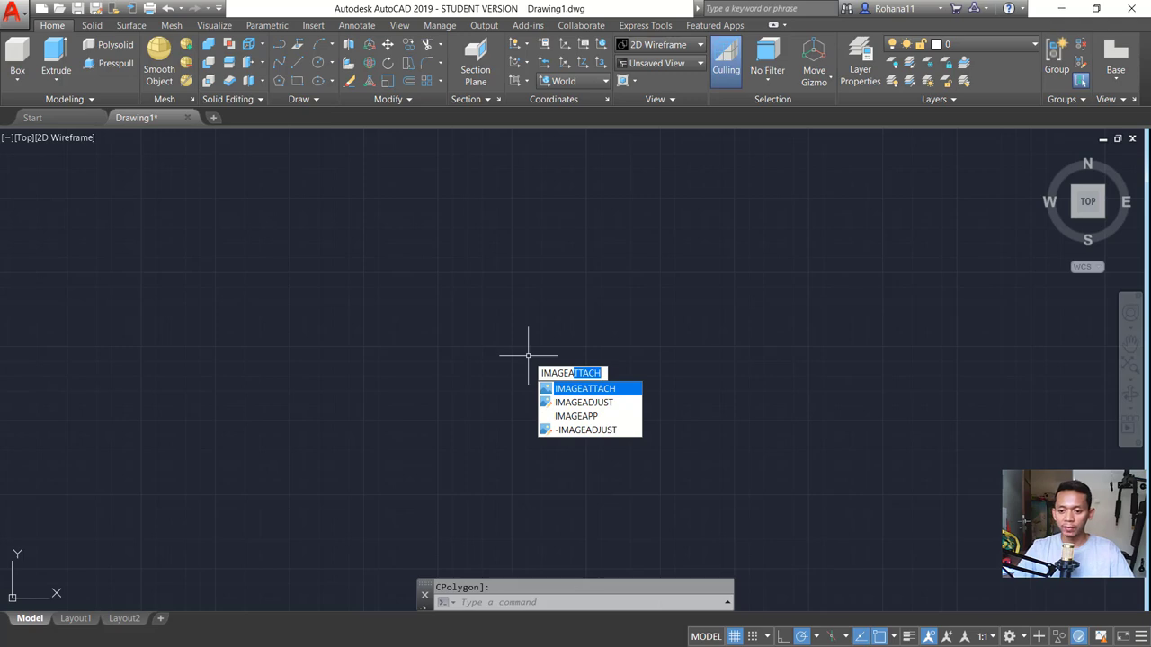
key(Return)
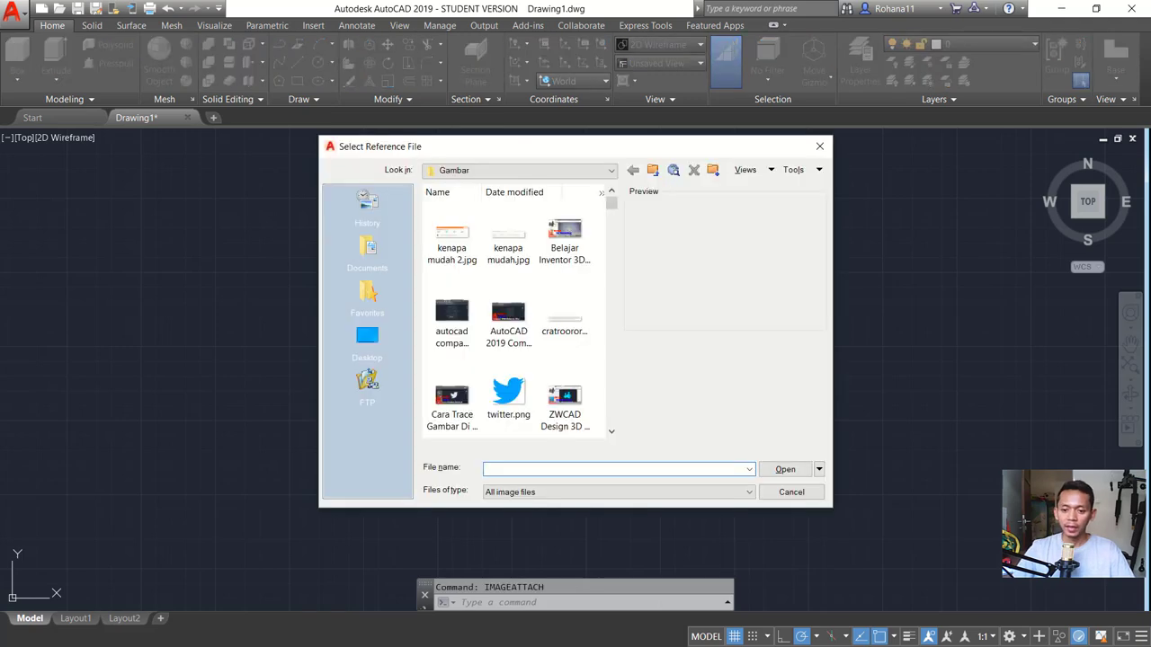
click(510, 402)
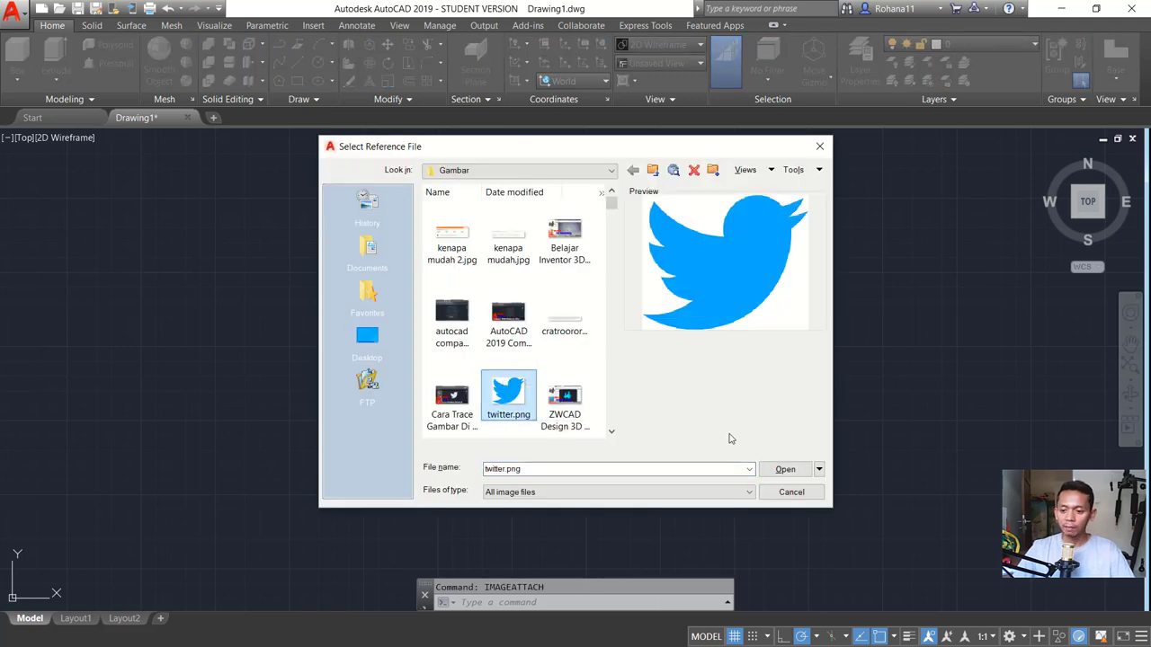
click(784, 469)
click(589, 438)
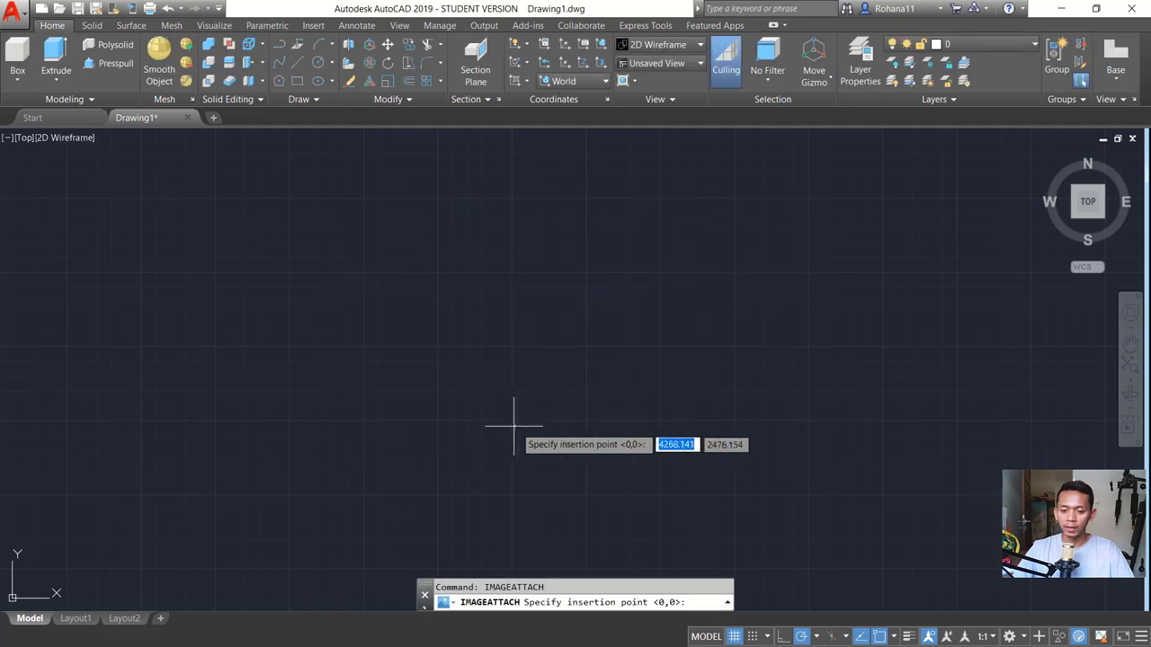
click(506, 406)
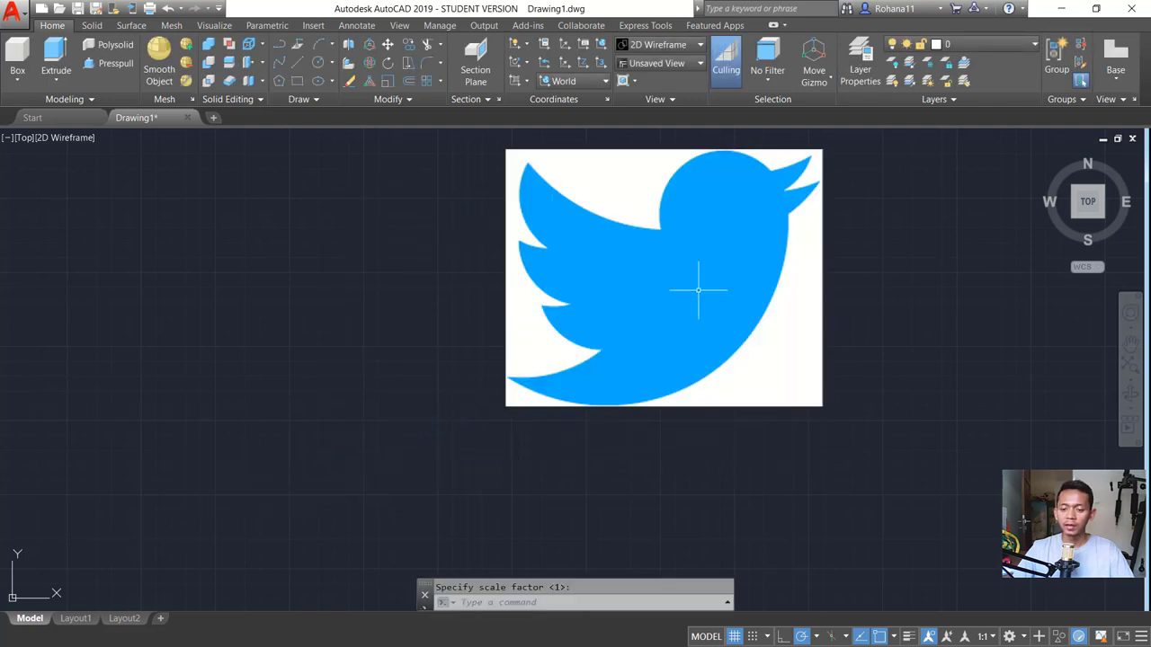
middle_drag(698, 290, 581, 378)
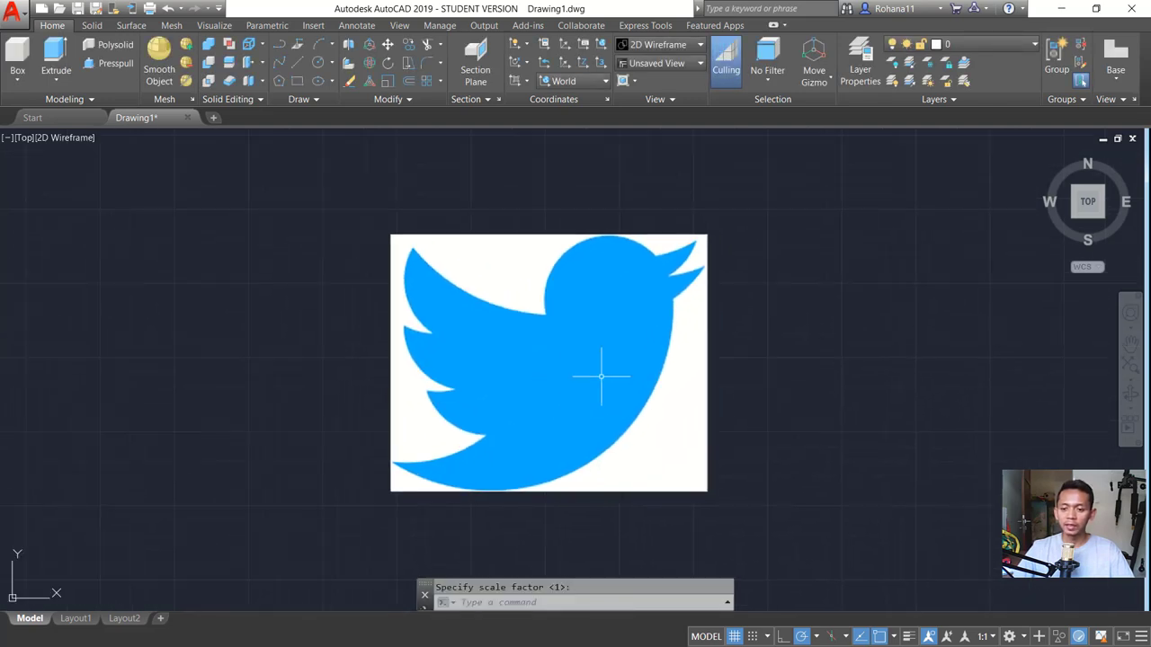
Accept the default image scale, fade the bird picture to about 55, and frame the bird
click(773, 305)
click(772, 305)
click(548, 391)
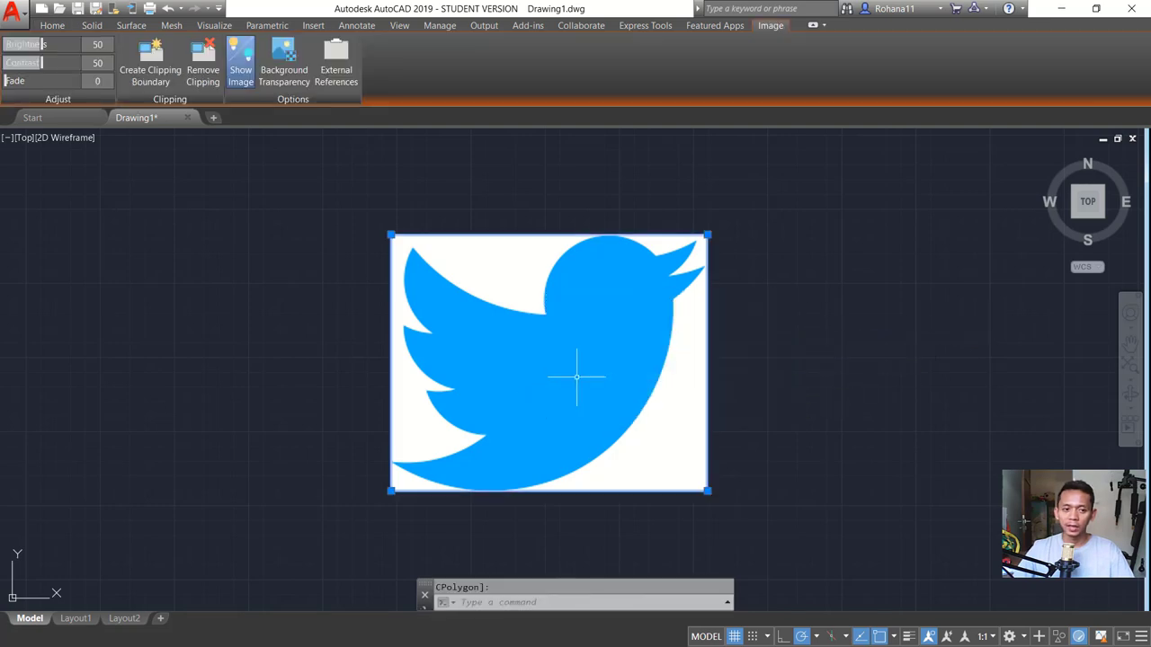
drag(6, 81, 46, 82)
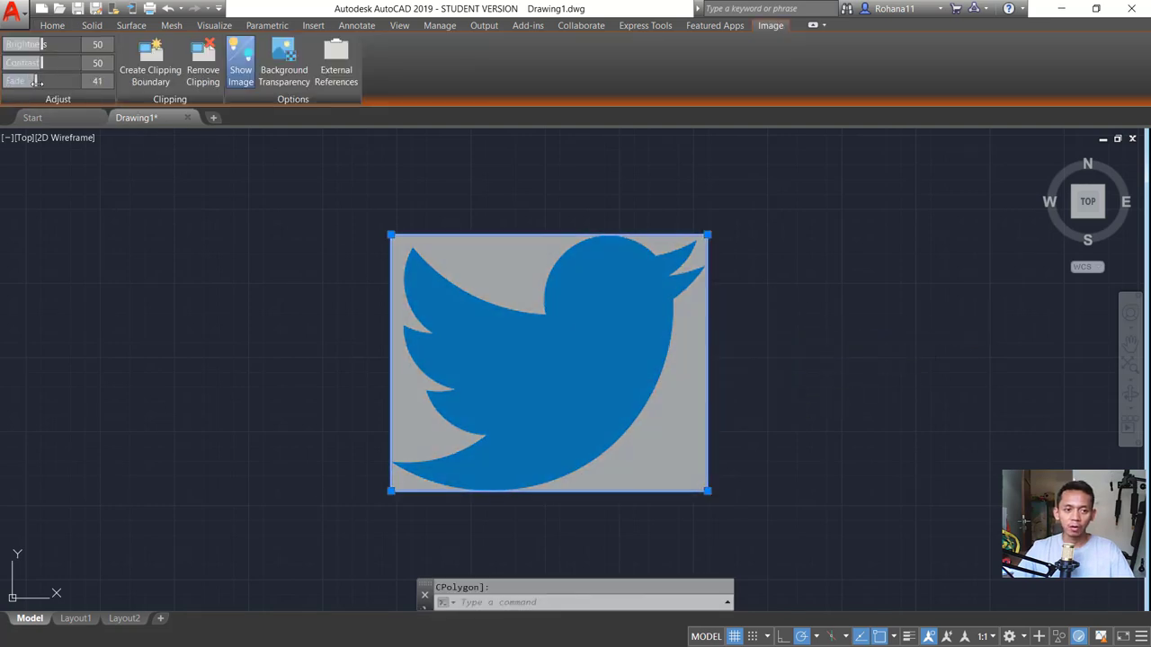
click(305, 332)
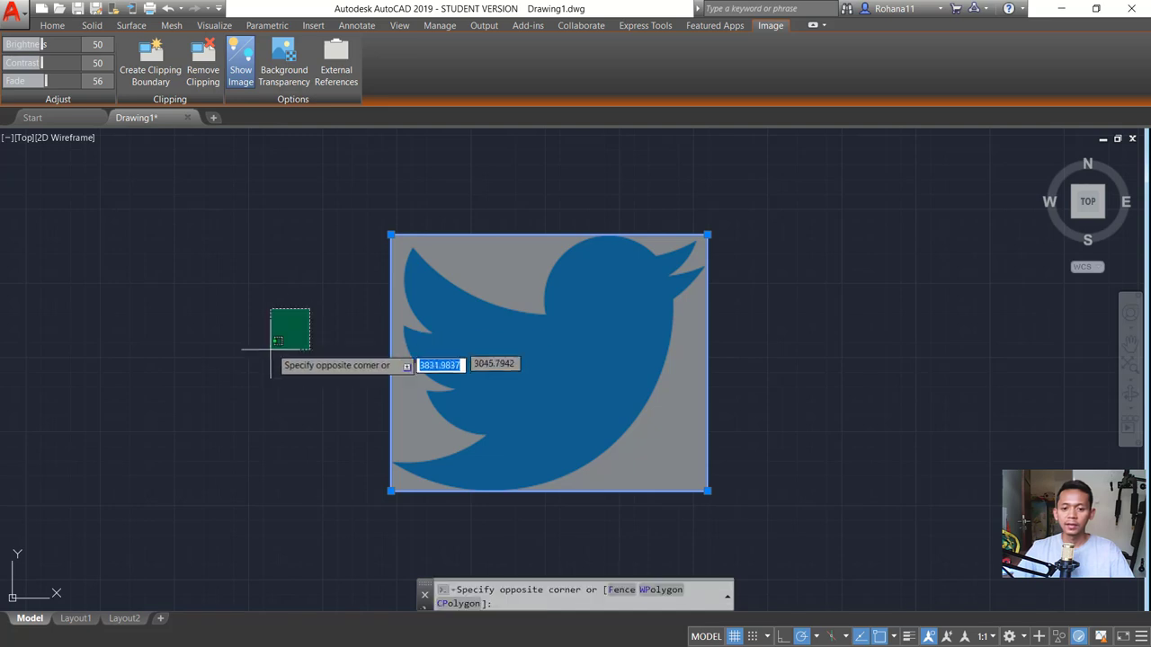
key(Escape)
key(Escape)
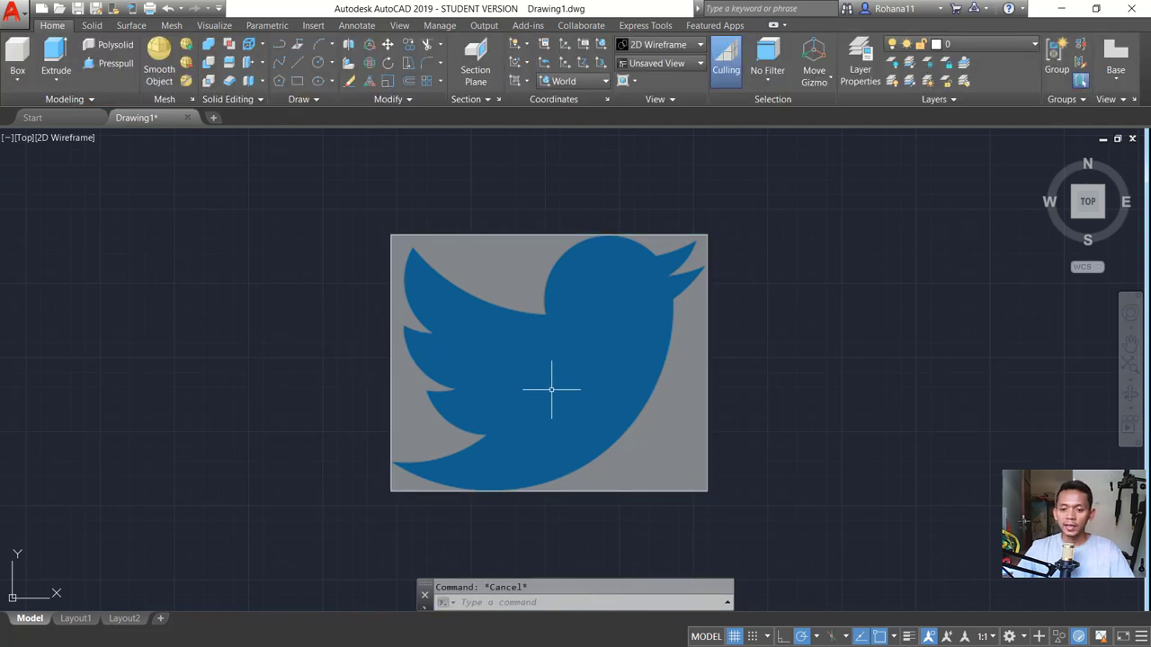
scroll(551, 389, up, 2)
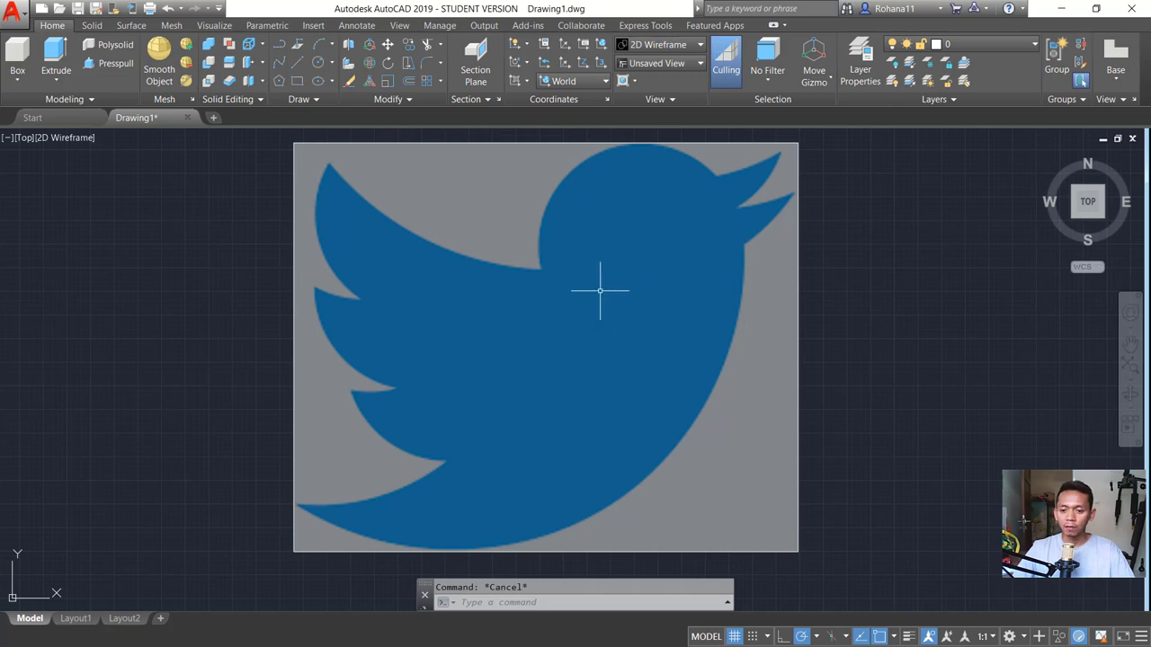
middle_drag(599, 290, 603, 330)
text(SPL)
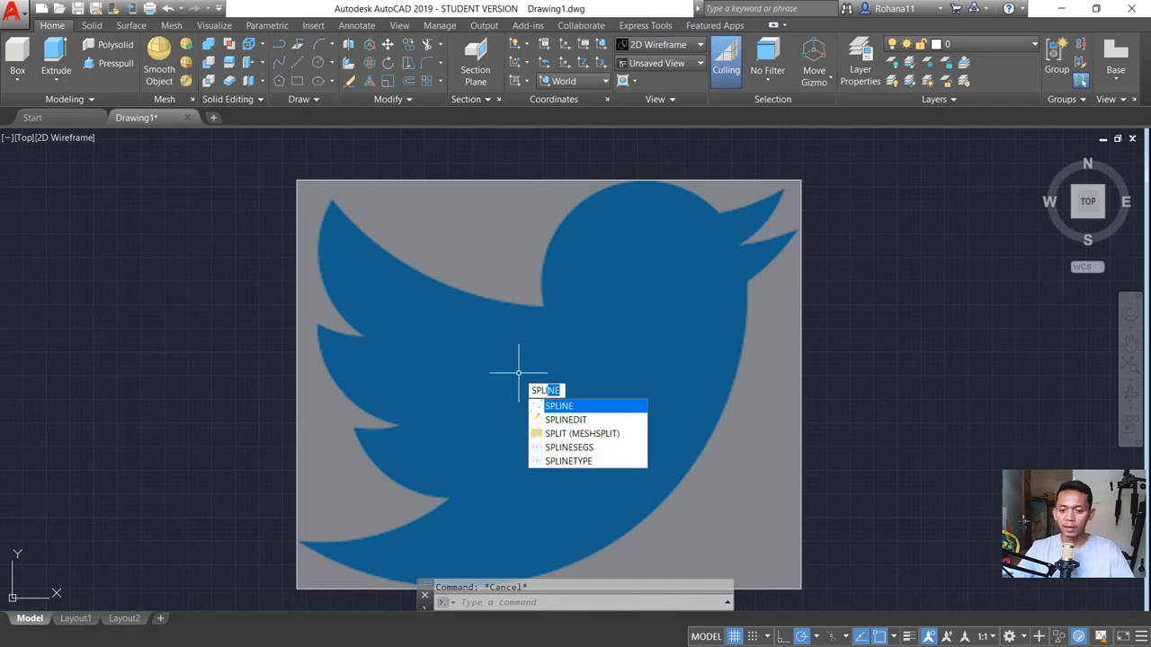
Trace a spline from the bird's neck along its back edge to the wing tip
key(Return)
scroll(513, 257, up, 2)
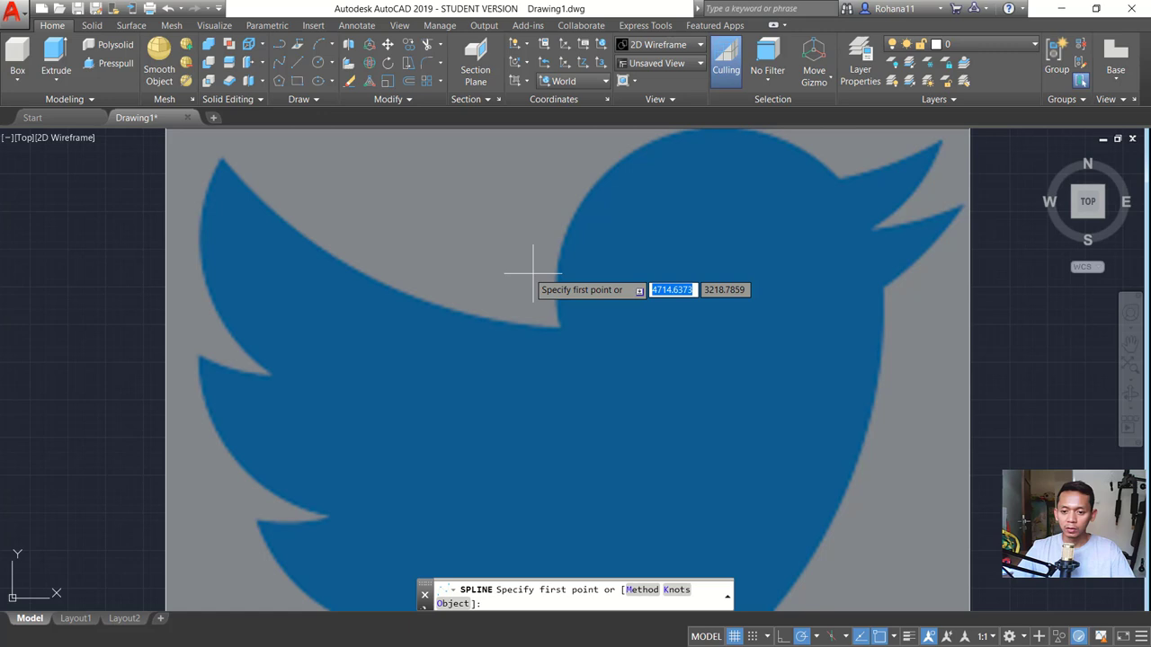
click(558, 329)
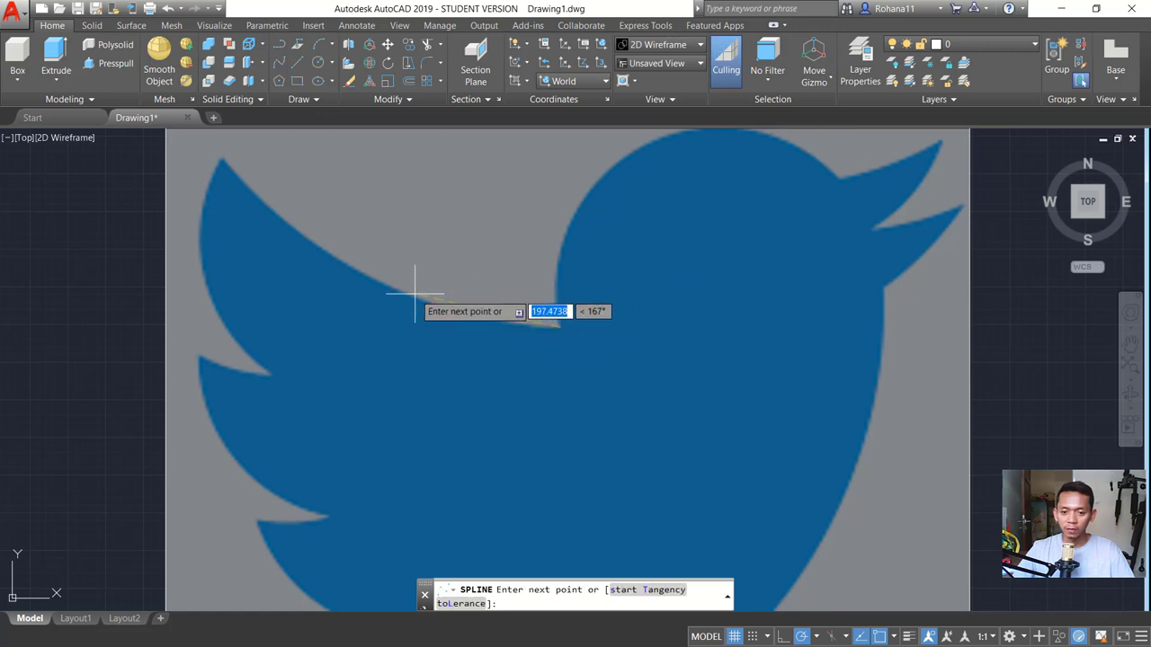
click(265, 204)
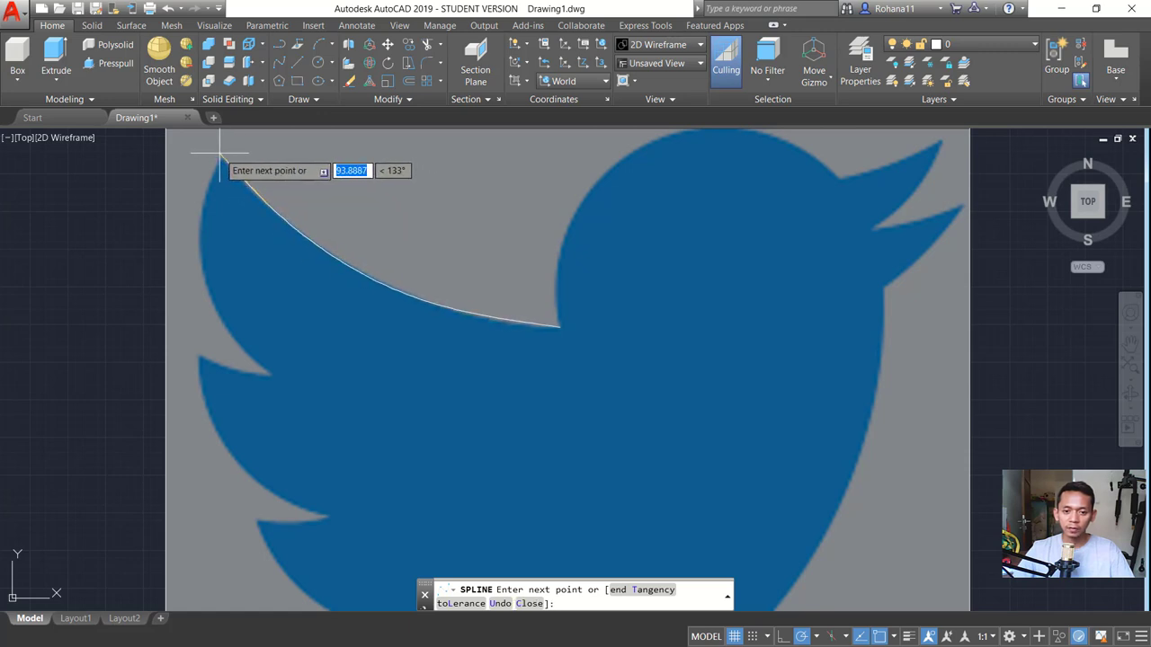
key(Return)
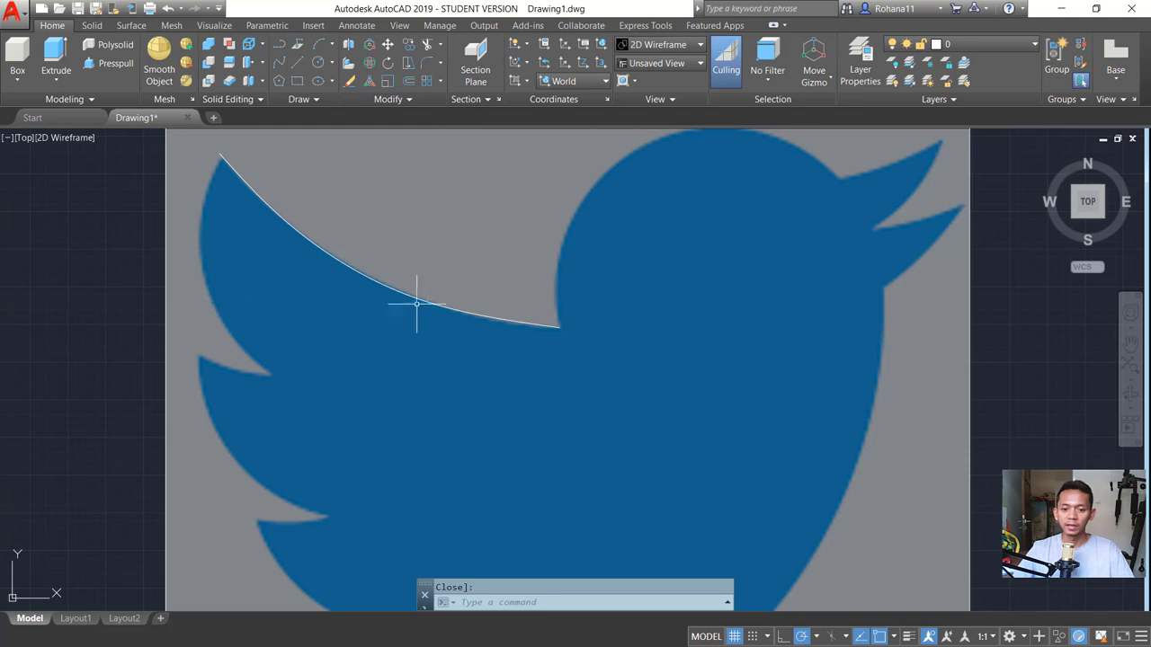
scroll(503, 305, down, 2)
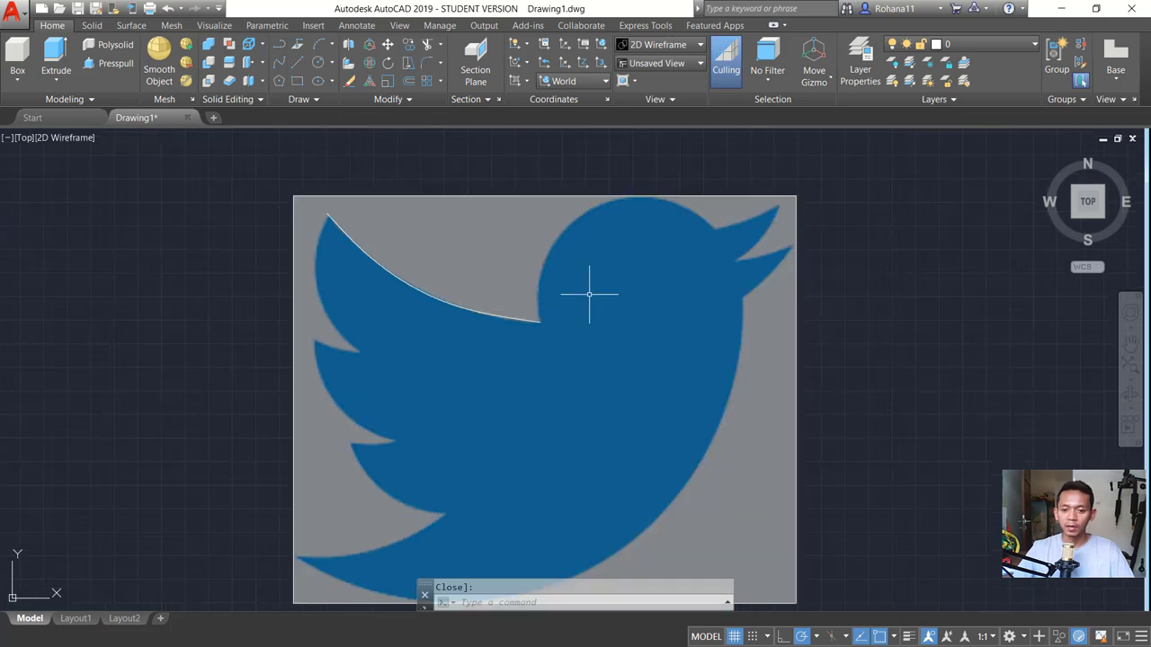
middle_drag(588, 296, 495, 348)
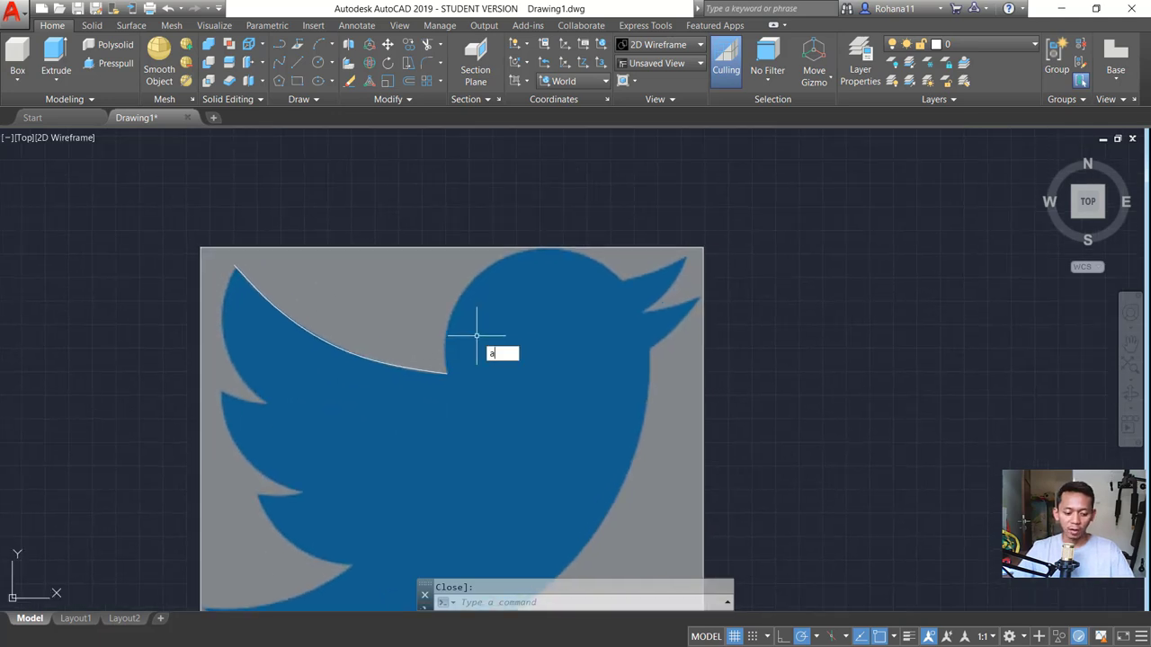
Draw a three-point arc over the top of the bird's head to where the beak begins
key(Return)
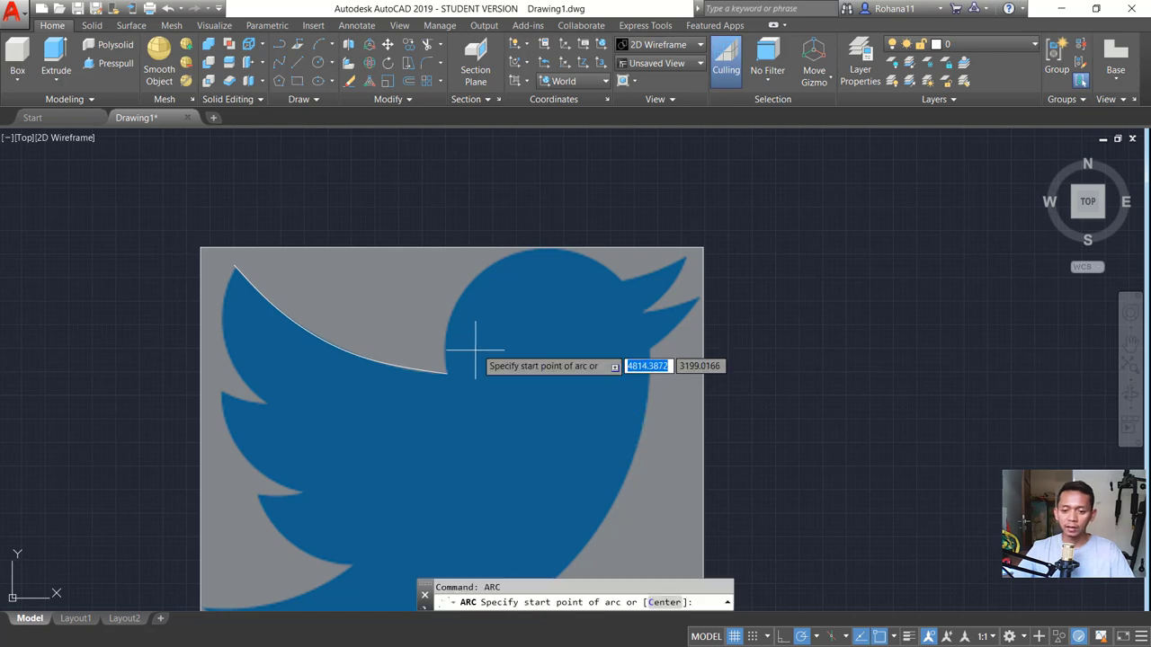
click(448, 373)
scroll(513, 271, up, 2)
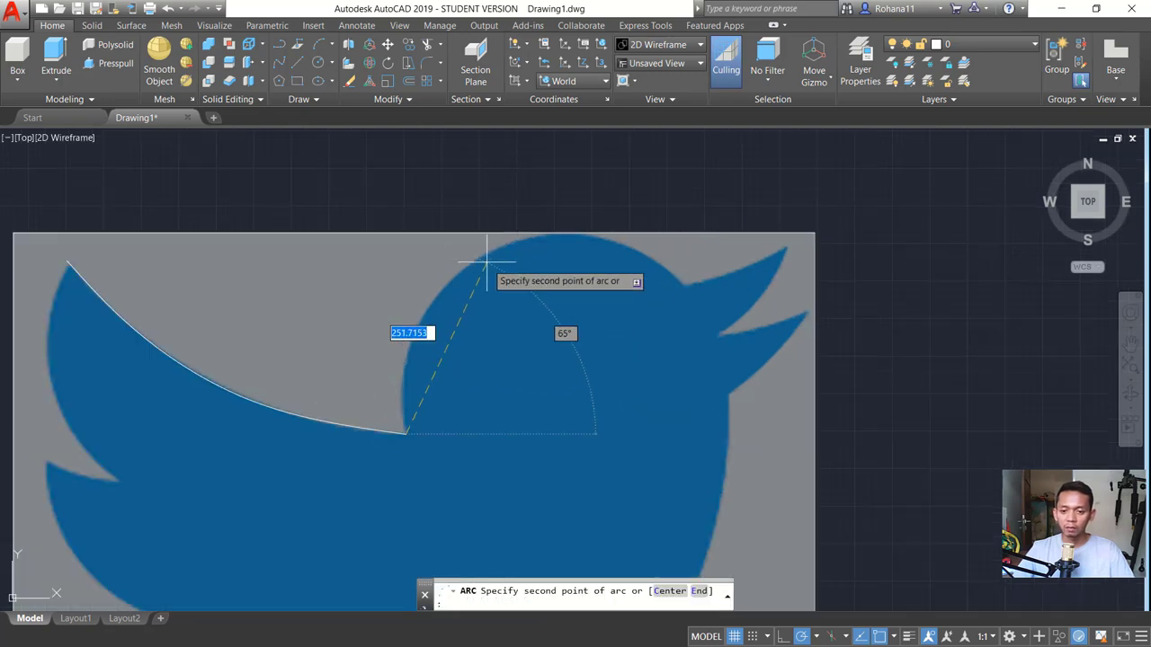
click(479, 258)
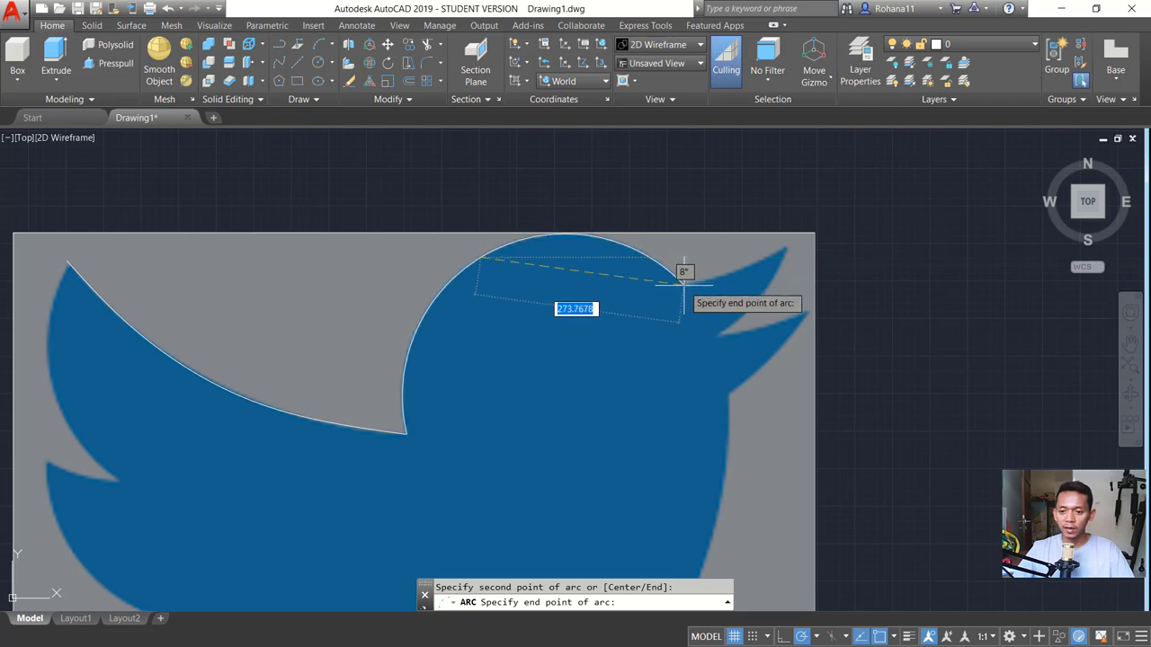
click(682, 283)
middle_drag(680, 303, 456, 326)
scroll(456, 326, up, 1)
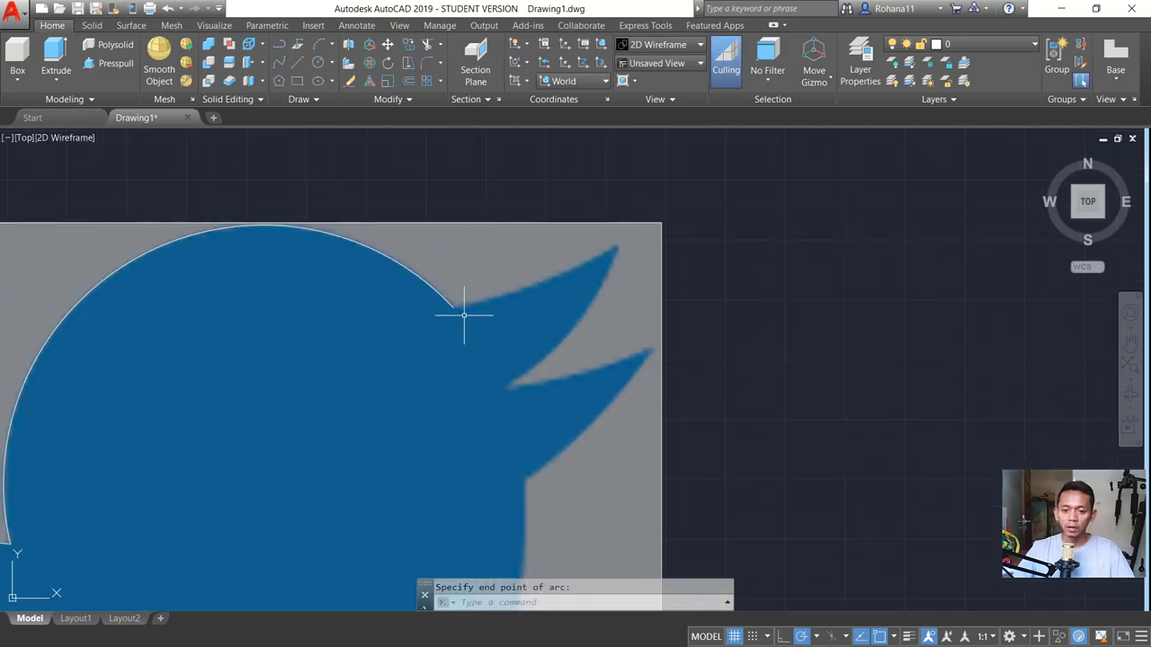
Trace the upper beak with two arcs, out to the tip and back to the notch
key(Return)
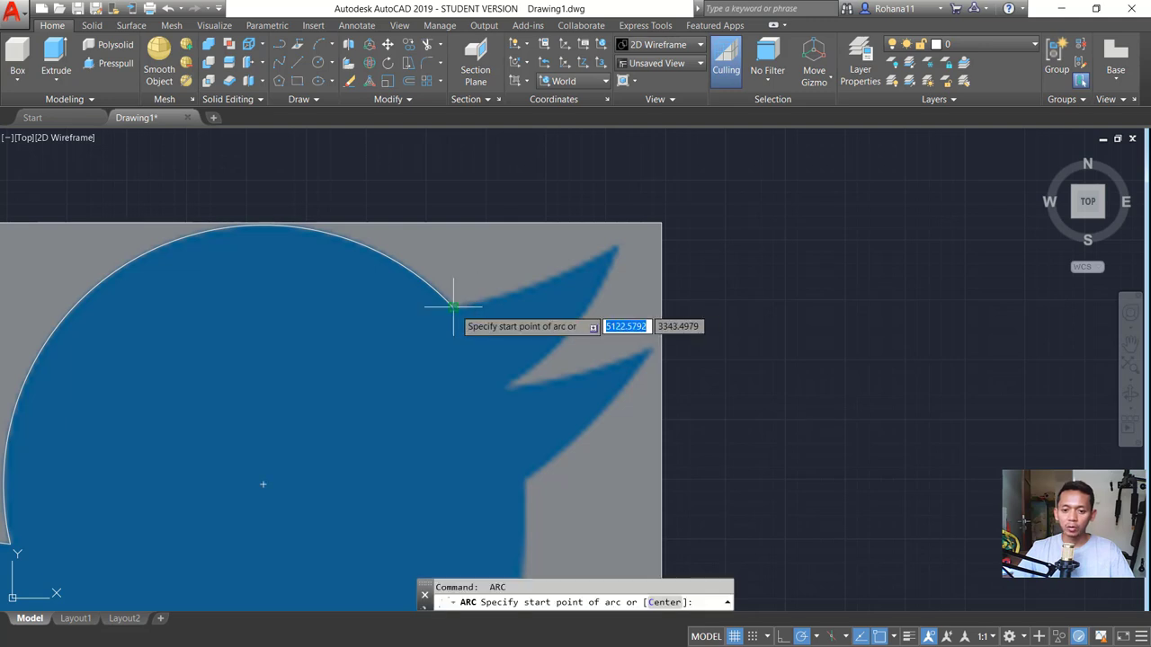
click(452, 304)
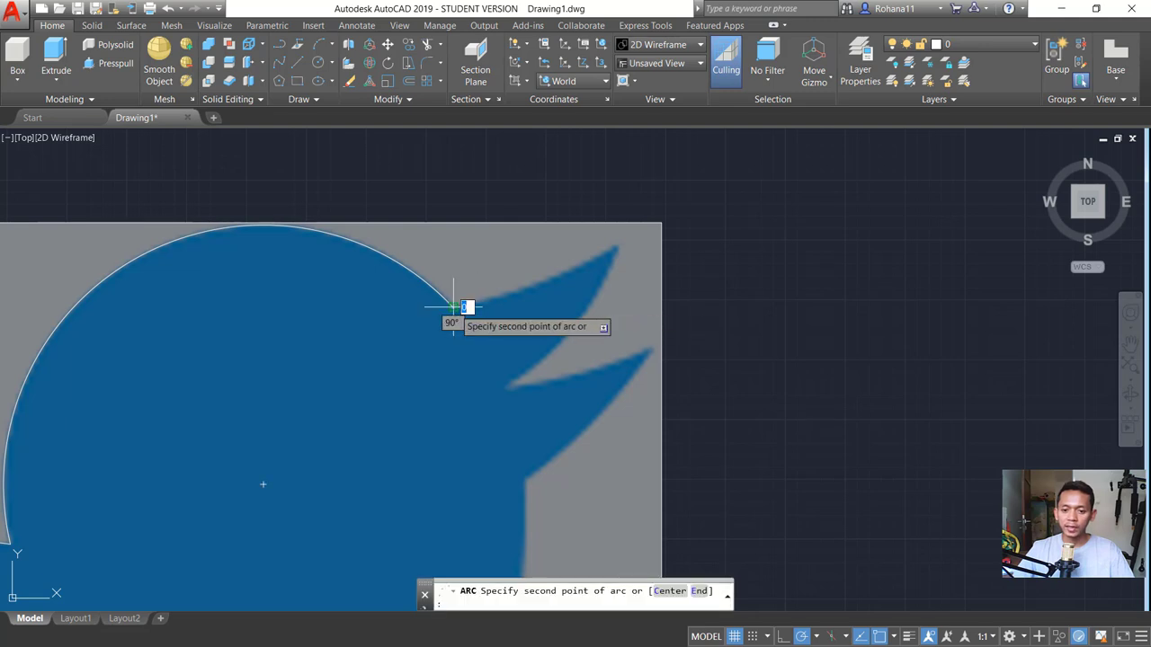
click(530, 285)
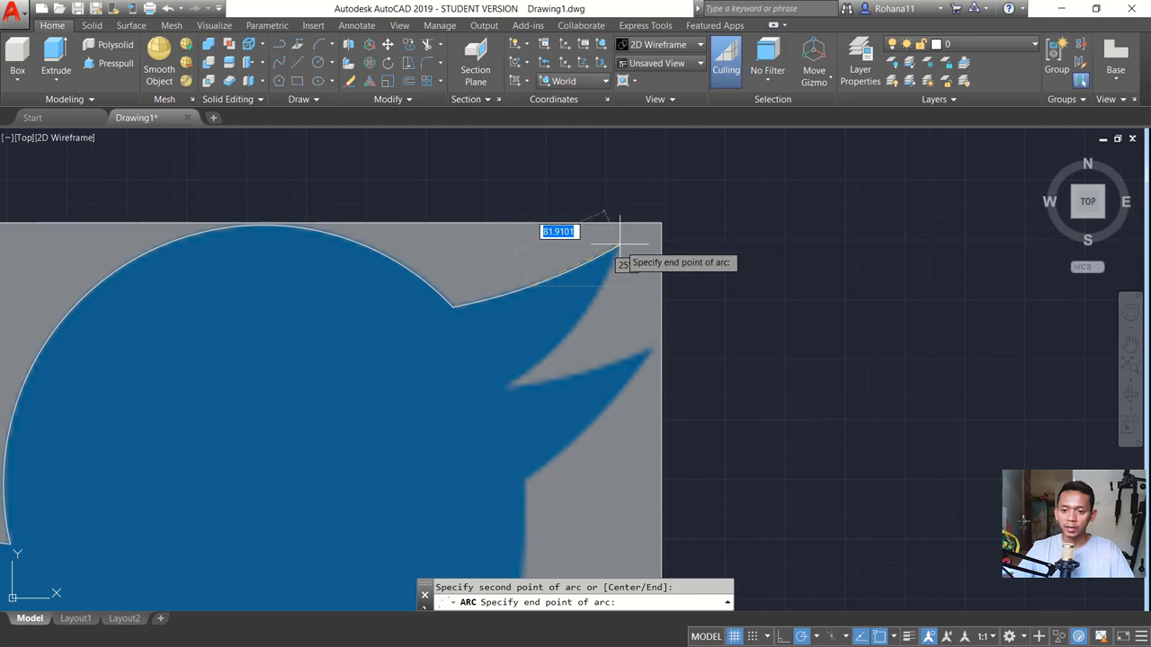
click(620, 243)
key(Return)
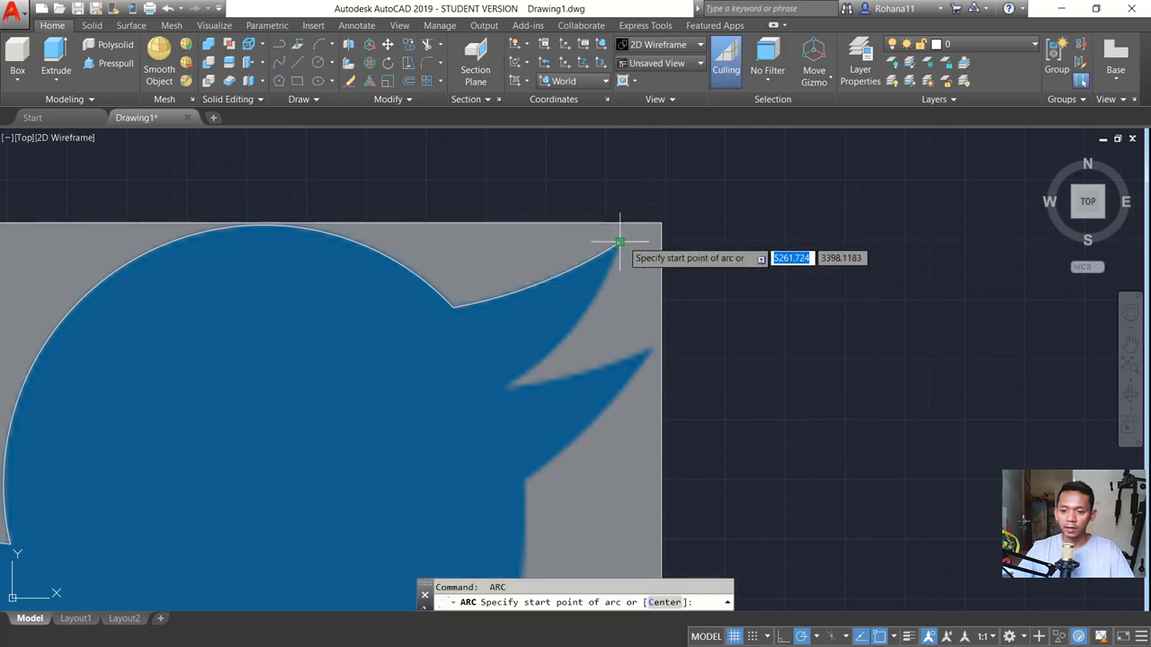
click(620, 243)
click(588, 314)
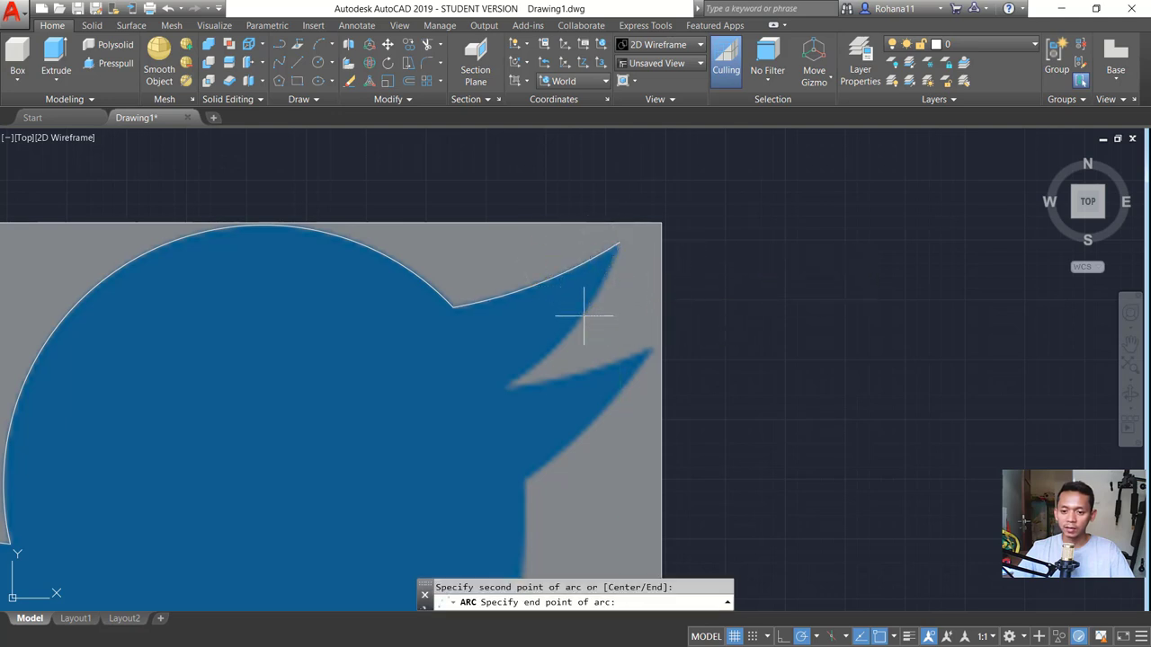
click(508, 387)
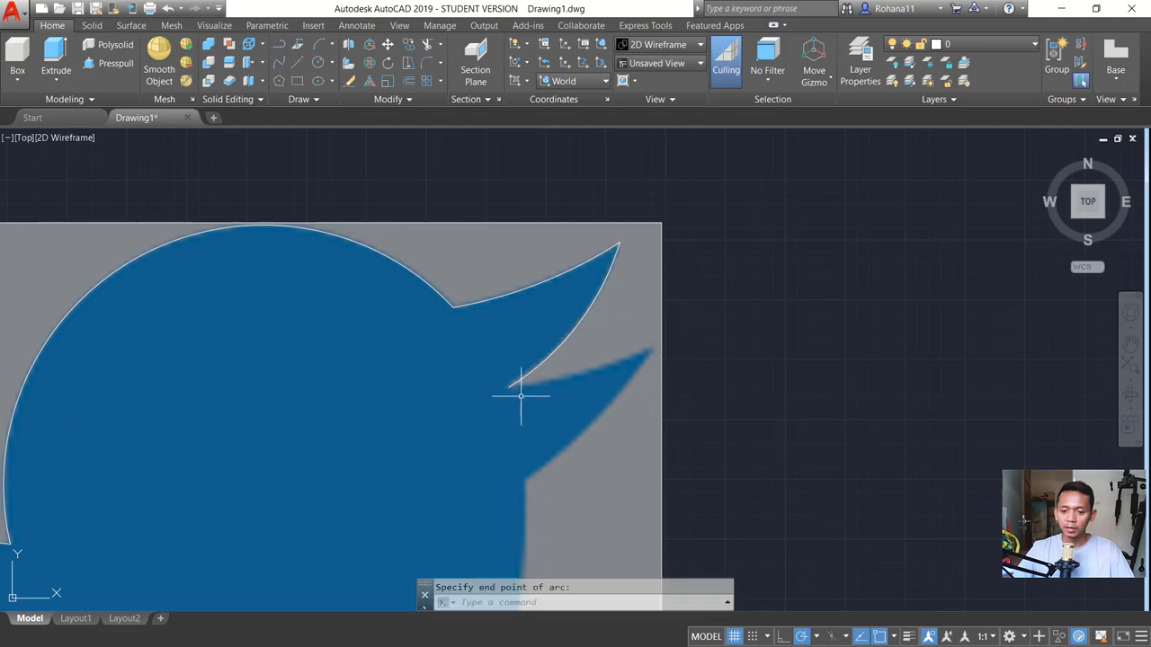
Trace the lower beak with two arcs, from the notch to its tip and back to the head
key(Return)
click(509, 387)
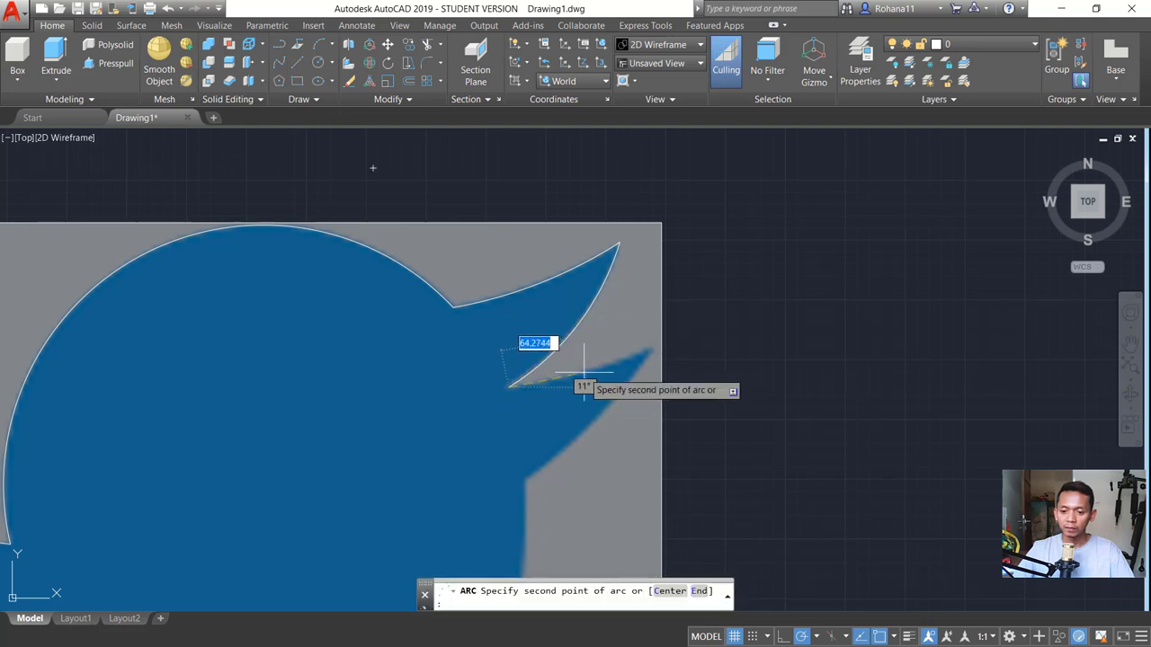
click(586, 369)
scroll(649, 350, up, 5)
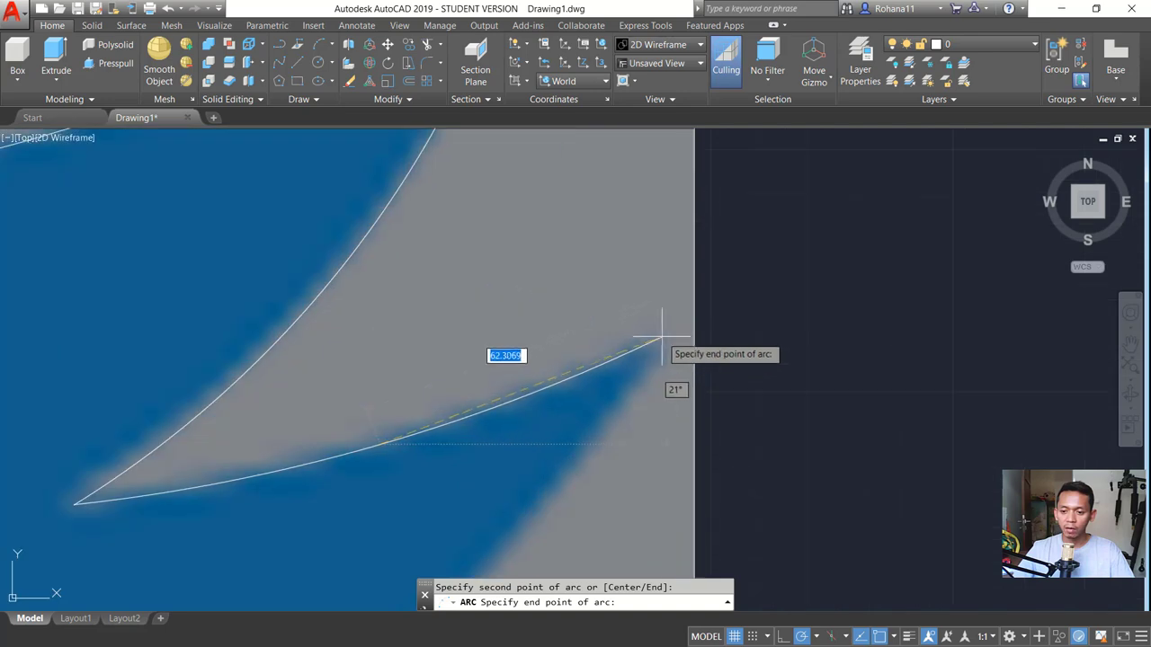
click(664, 327)
key(Return)
click(664, 327)
scroll(664, 328, down, 3)
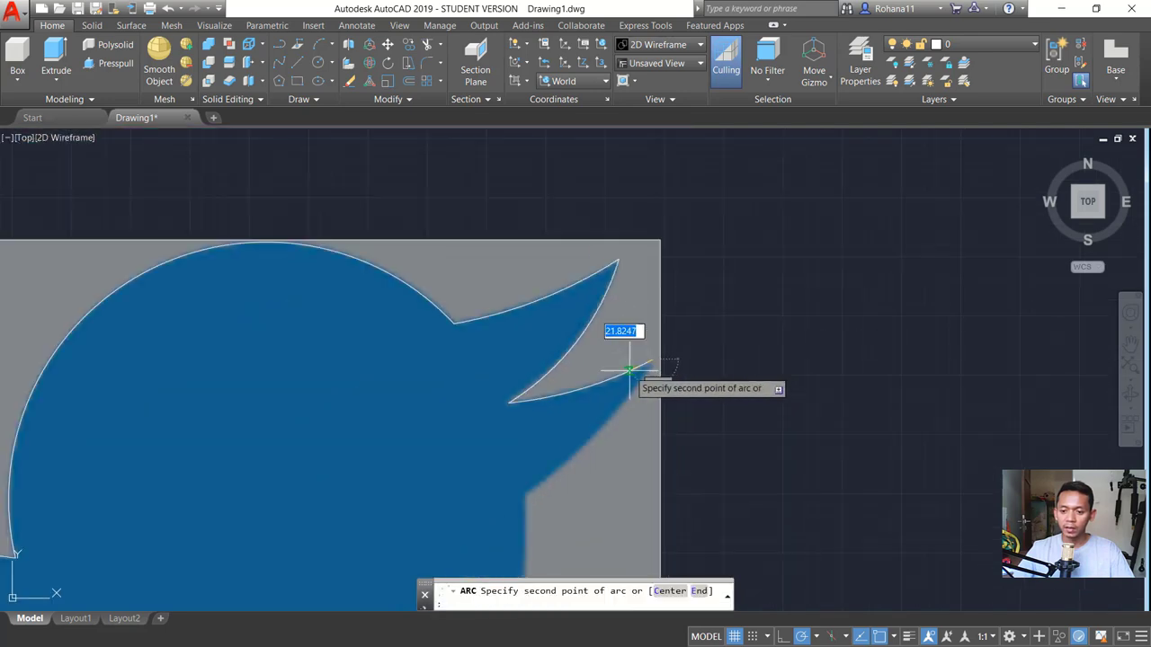
scroll(624, 364, down, 2)
click(574, 346)
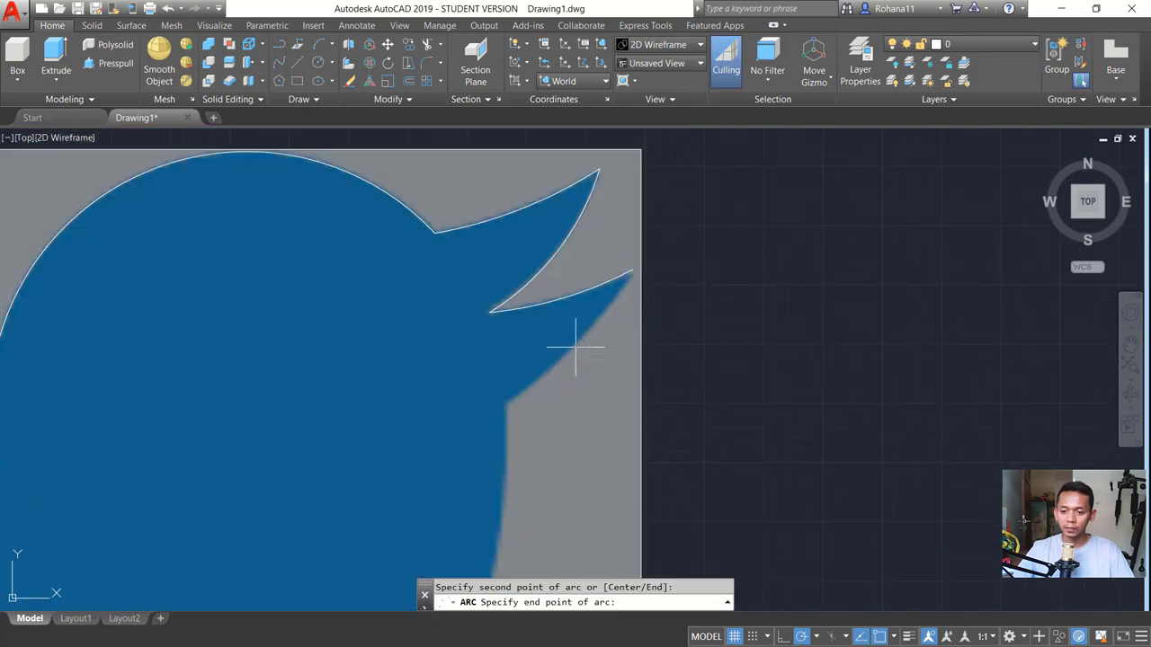
click(509, 402)
scroll(633, 137, down, 4)
text(arc)
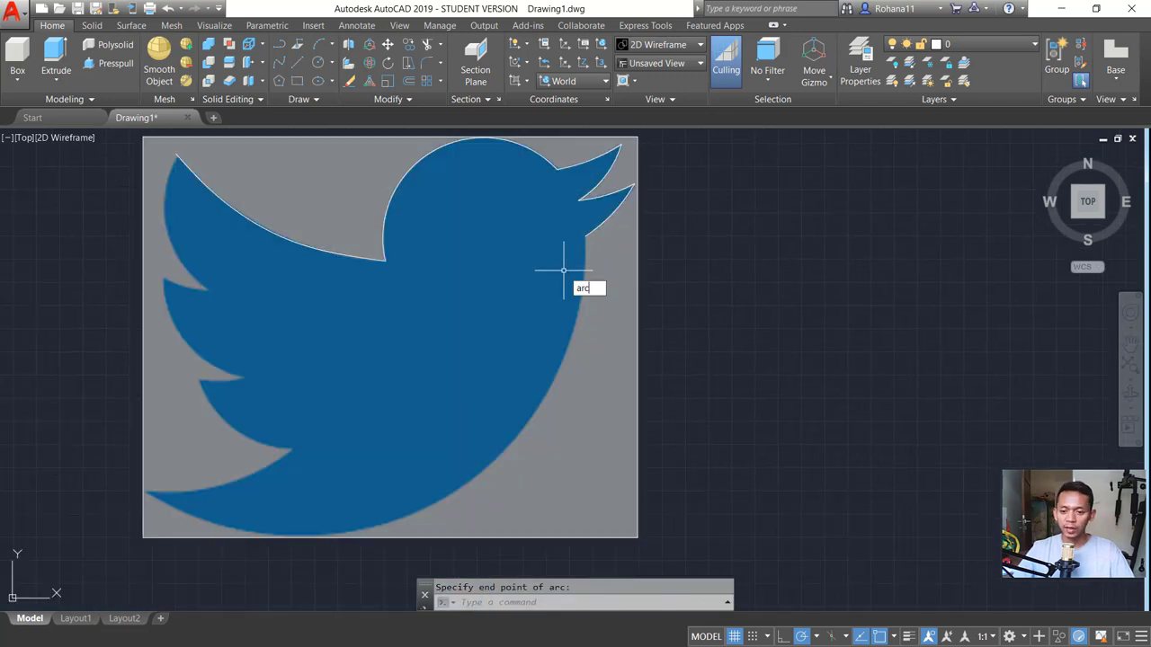
Draw the belly arc from the beak curve along the chest to the lower-left feather tip
key(Return)
click(584, 237)
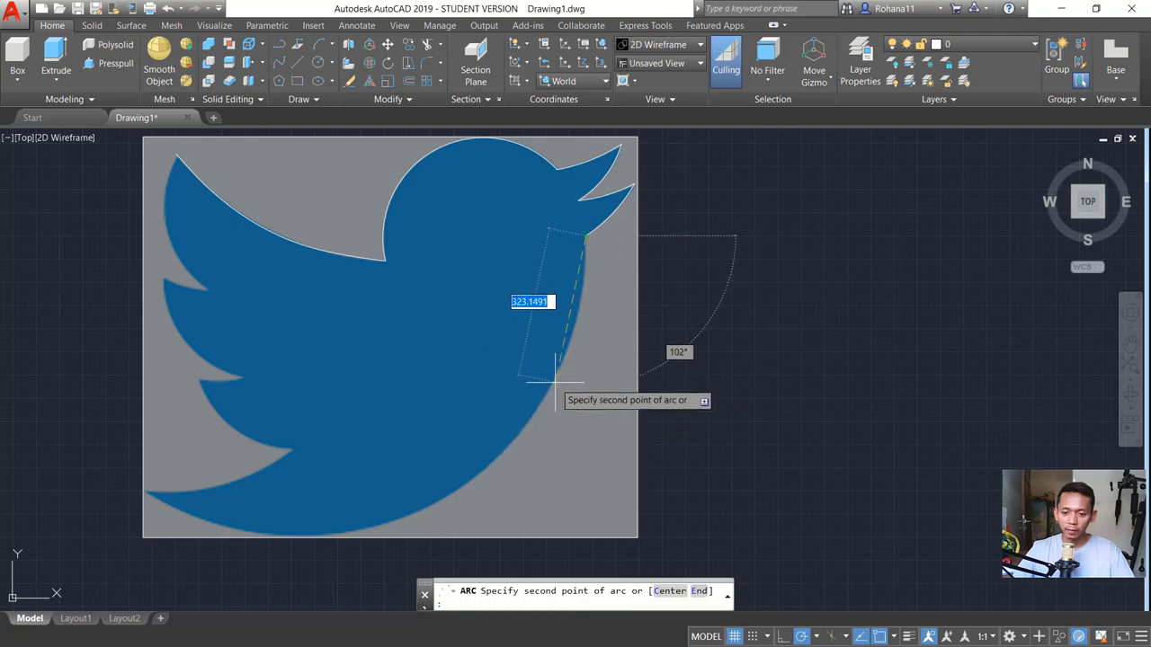
click(554, 383)
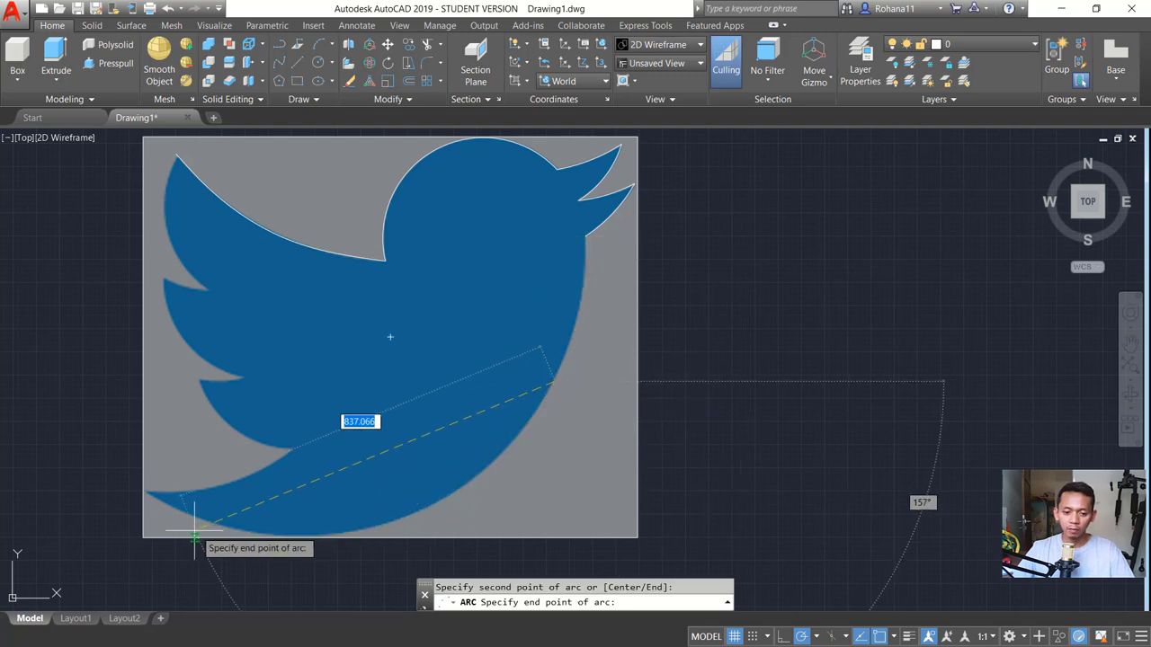
scroll(147, 493, up, 5)
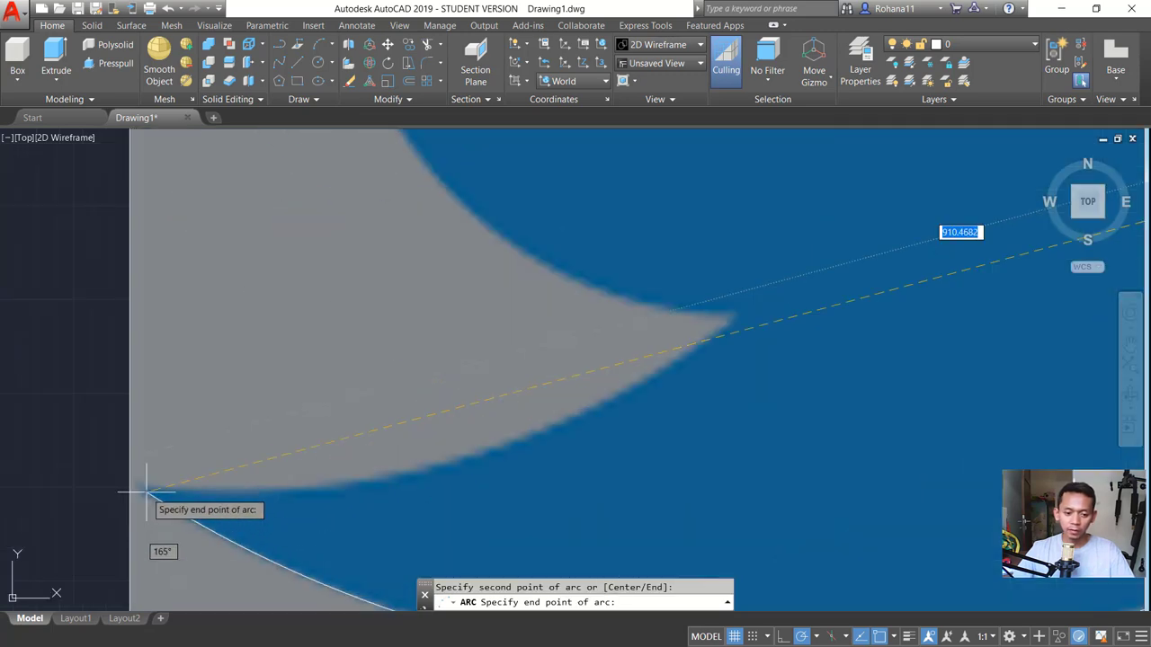
click(141, 490)
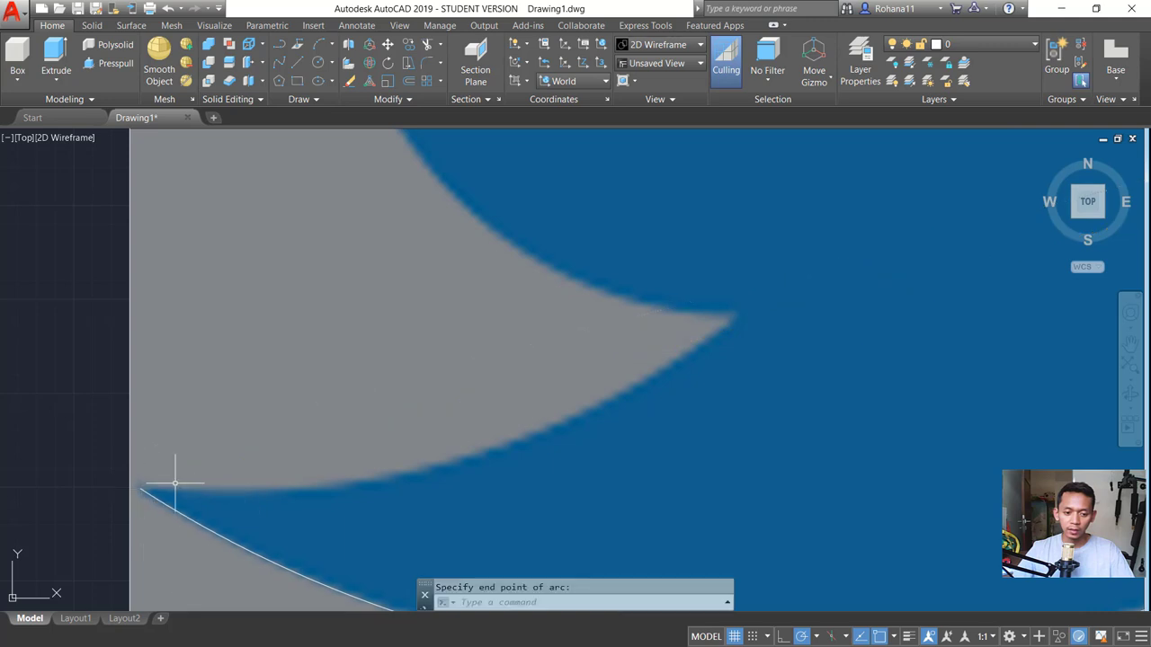
scroll(334, 441, down, 5)
text(s)
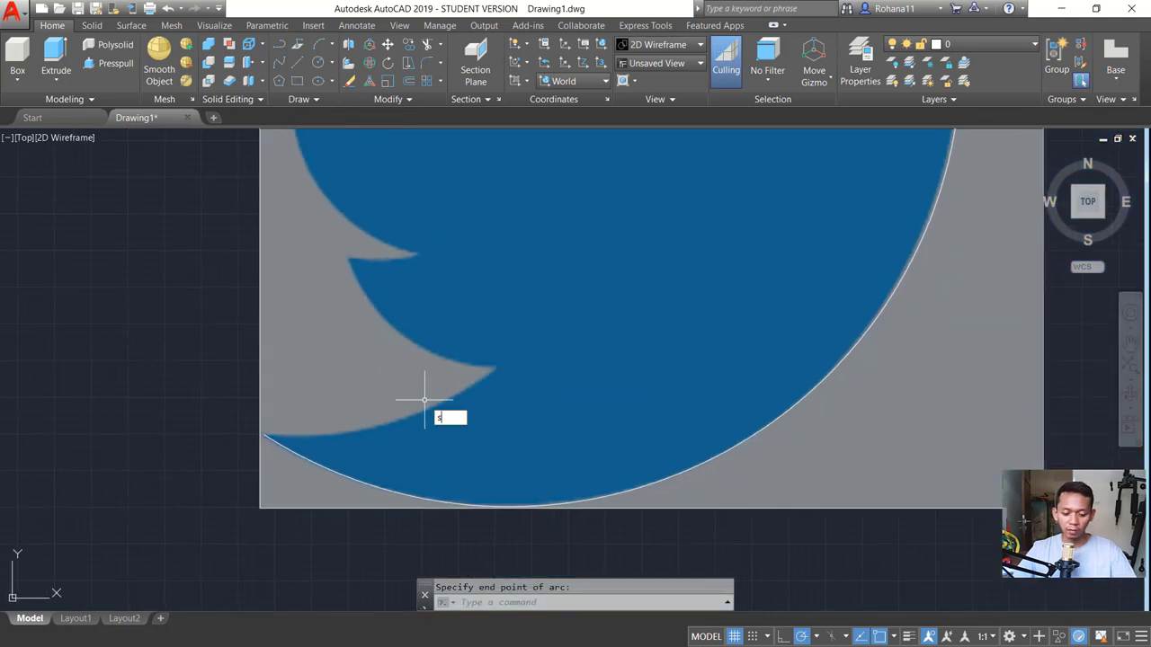
Trace a spline from the belly arc's end along the lower feather edge to its tip
text(pline)
key(Return)
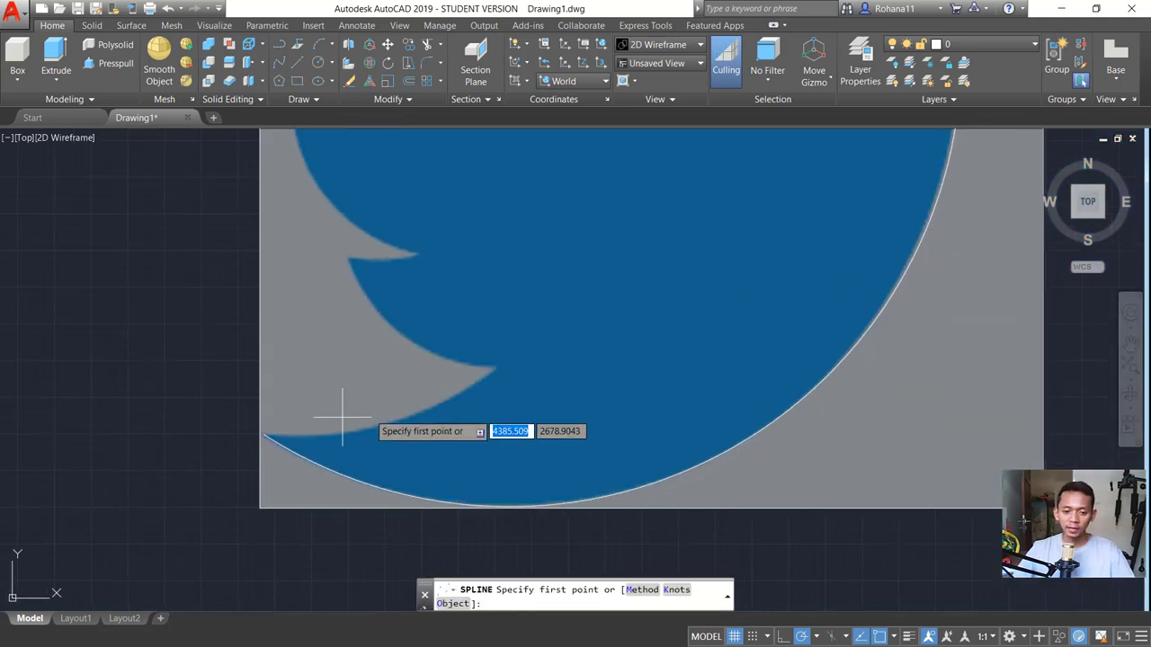
click(265, 436)
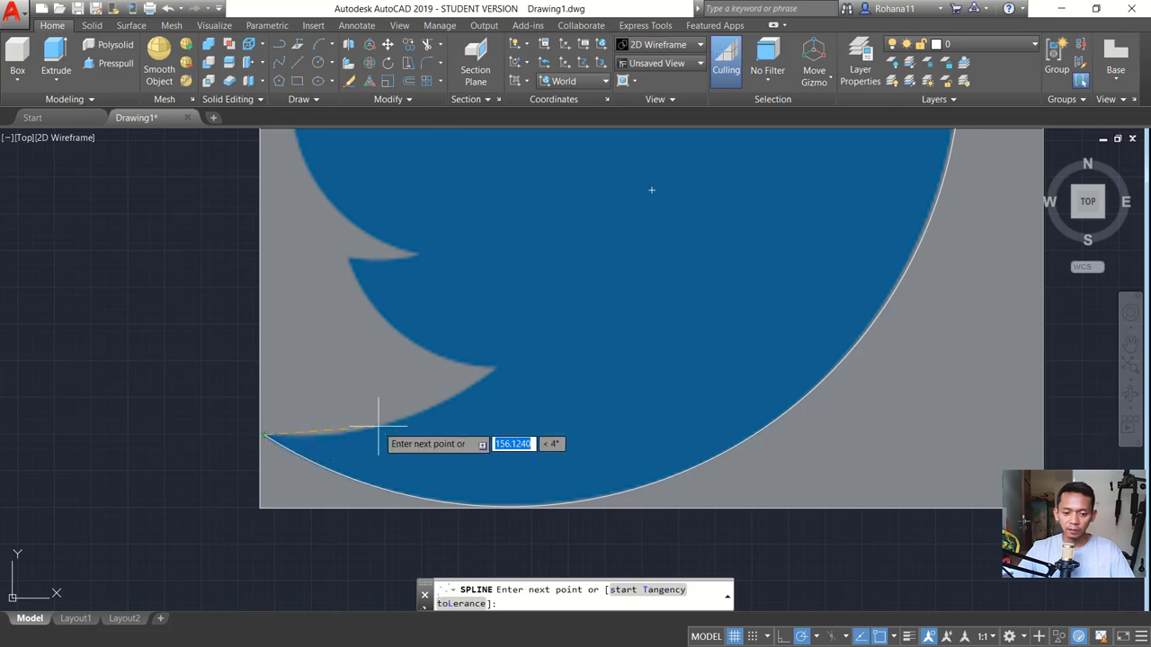
scroll(378, 427, up, 4)
click(369, 416)
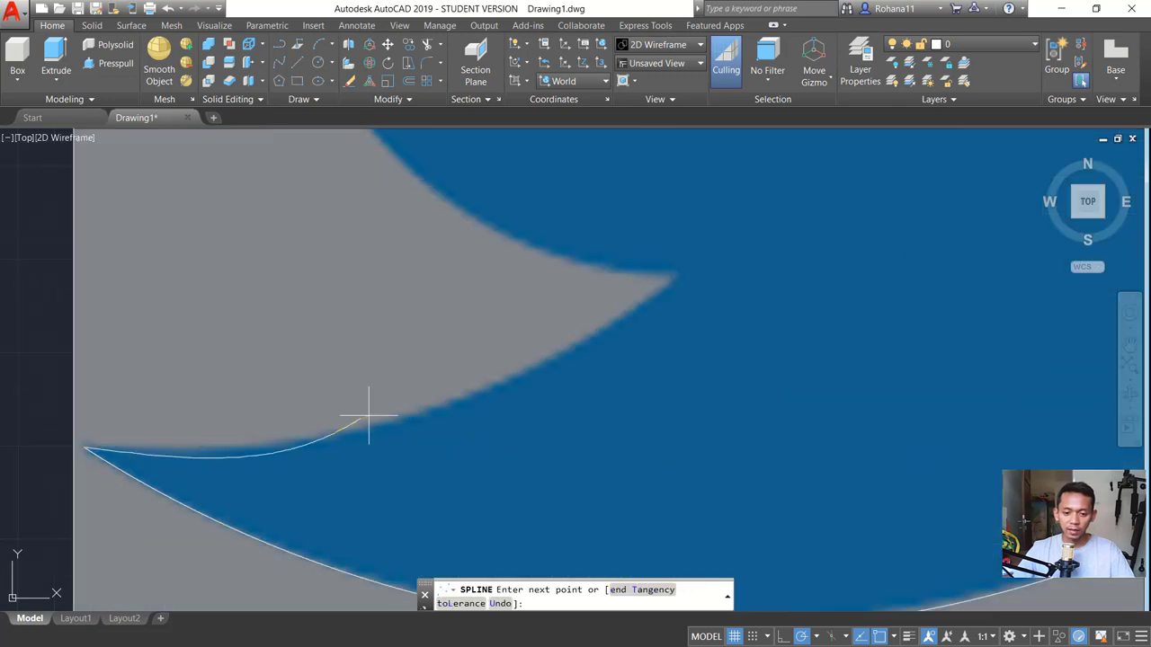
click(559, 356)
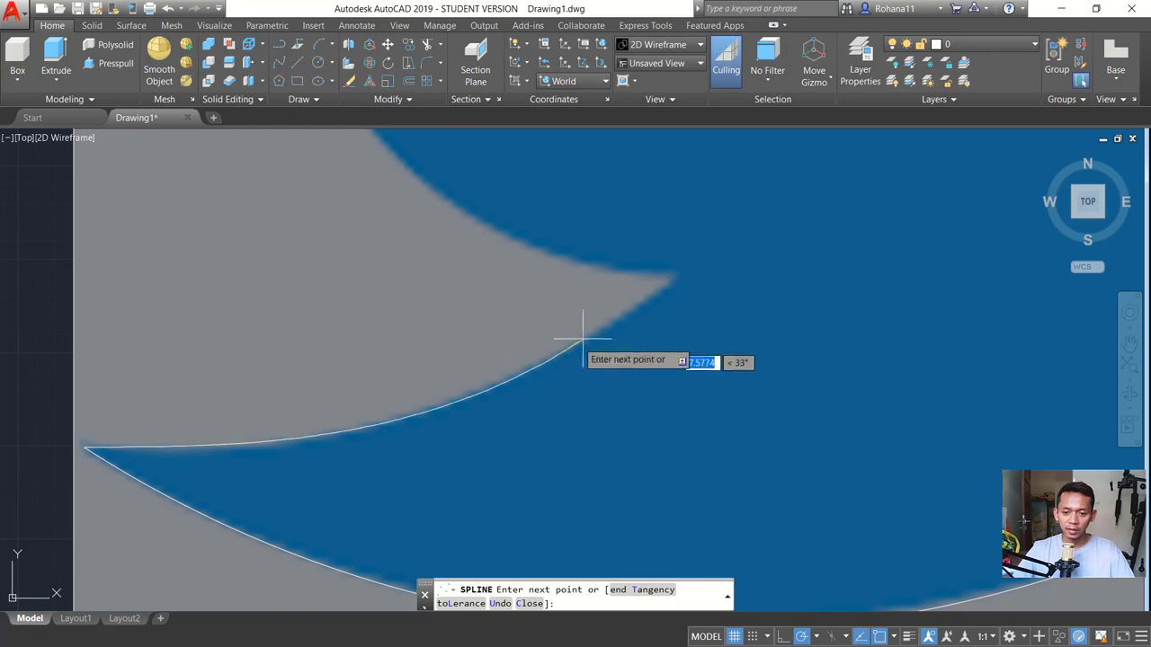
click(670, 278)
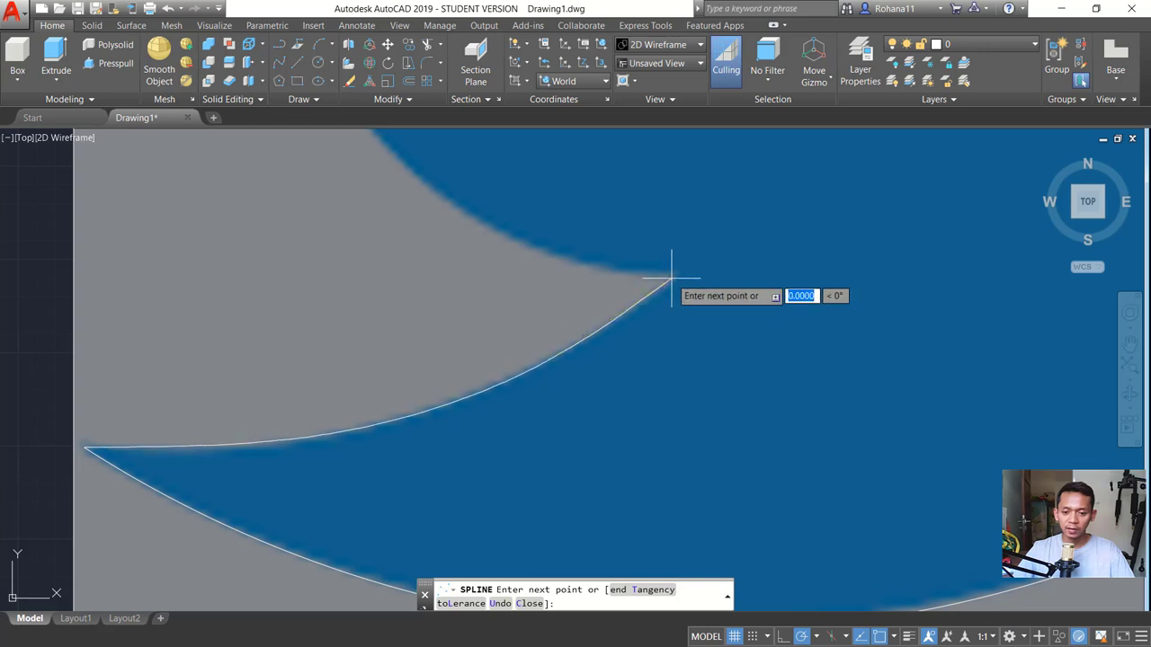
key(Return)
scroll(672, 344, down, 2)
middle_drag(686, 314, 701, 429)
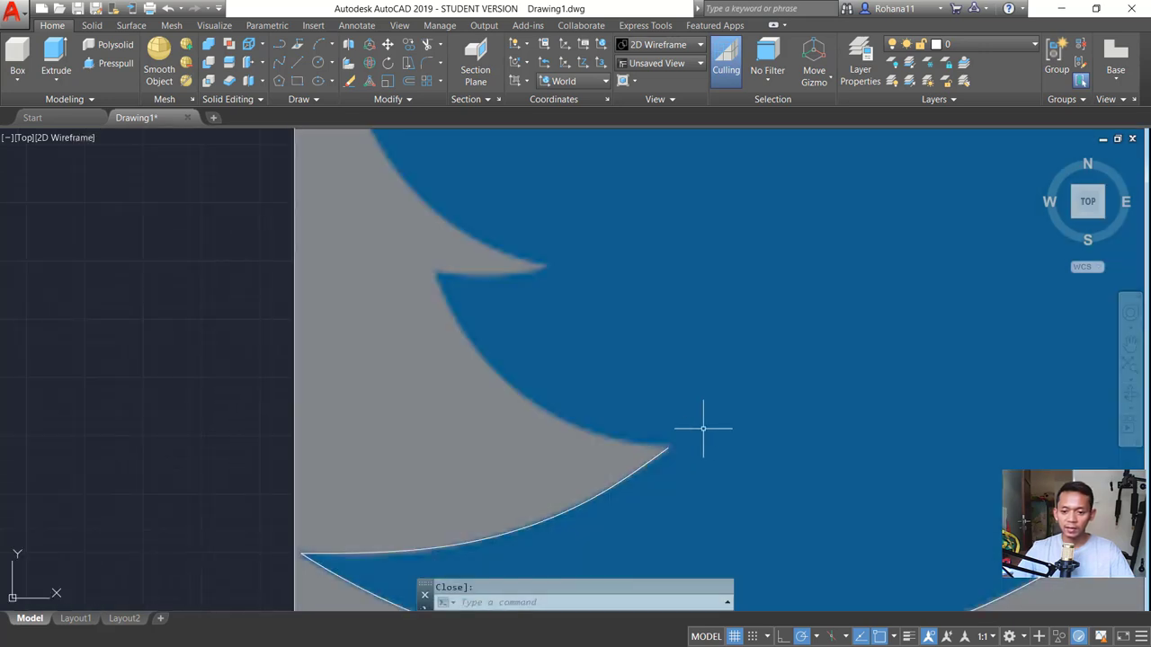
Trace a second spline from the feather tip up the notch edge to its top
key(Return)
click(666, 447)
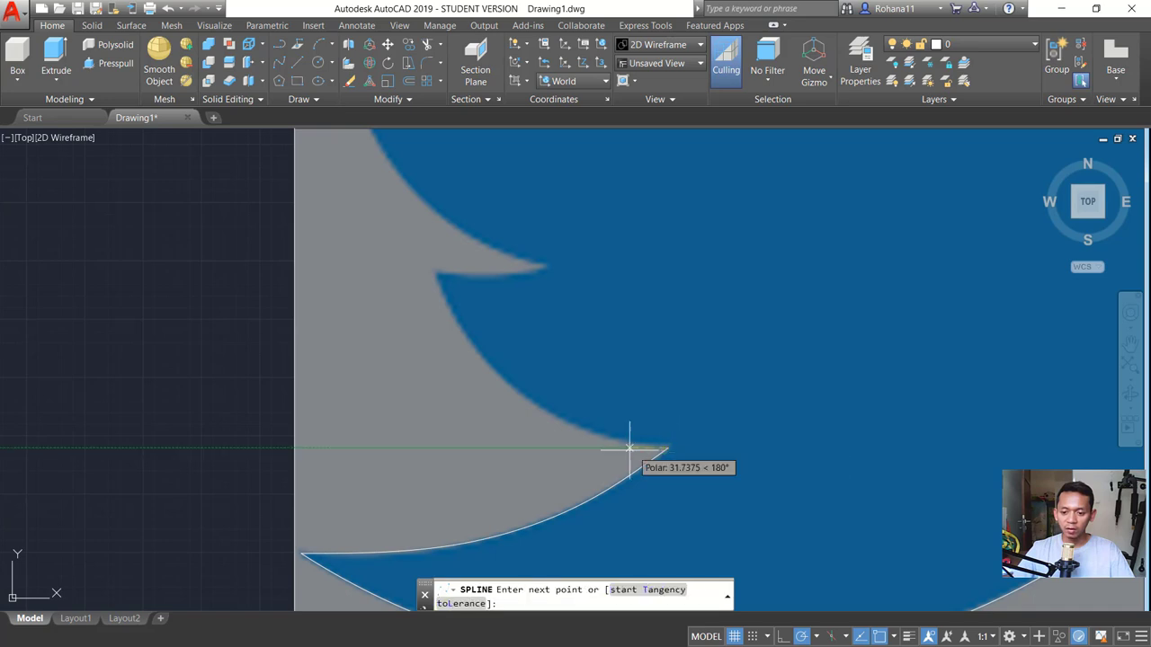
click(564, 419)
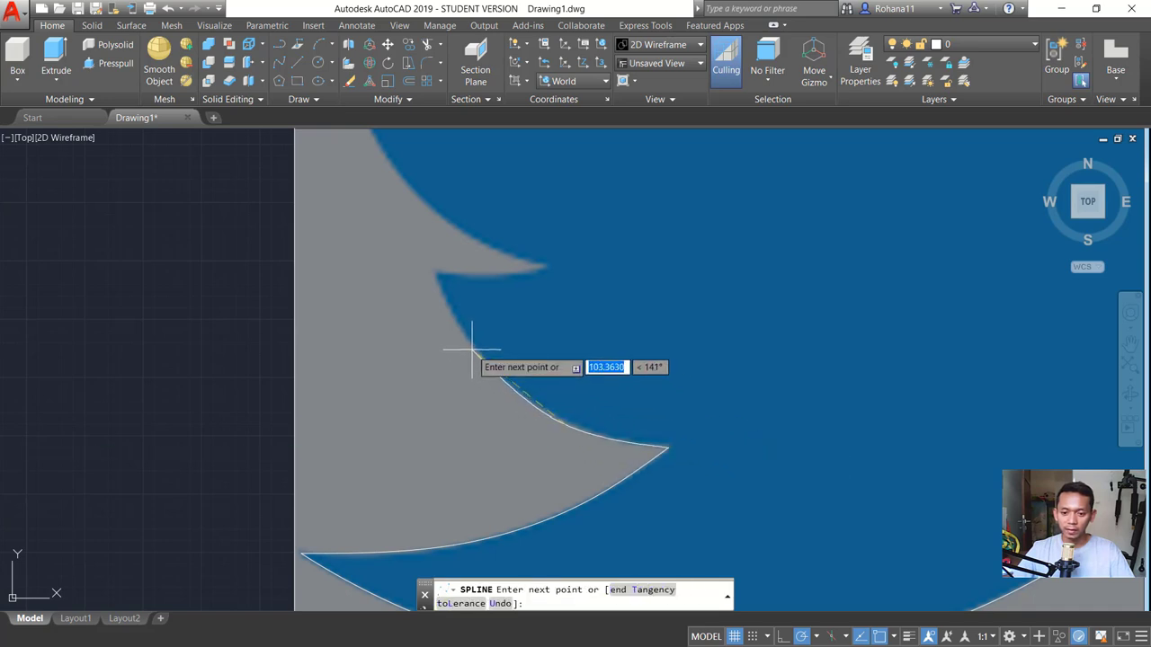
click(462, 350)
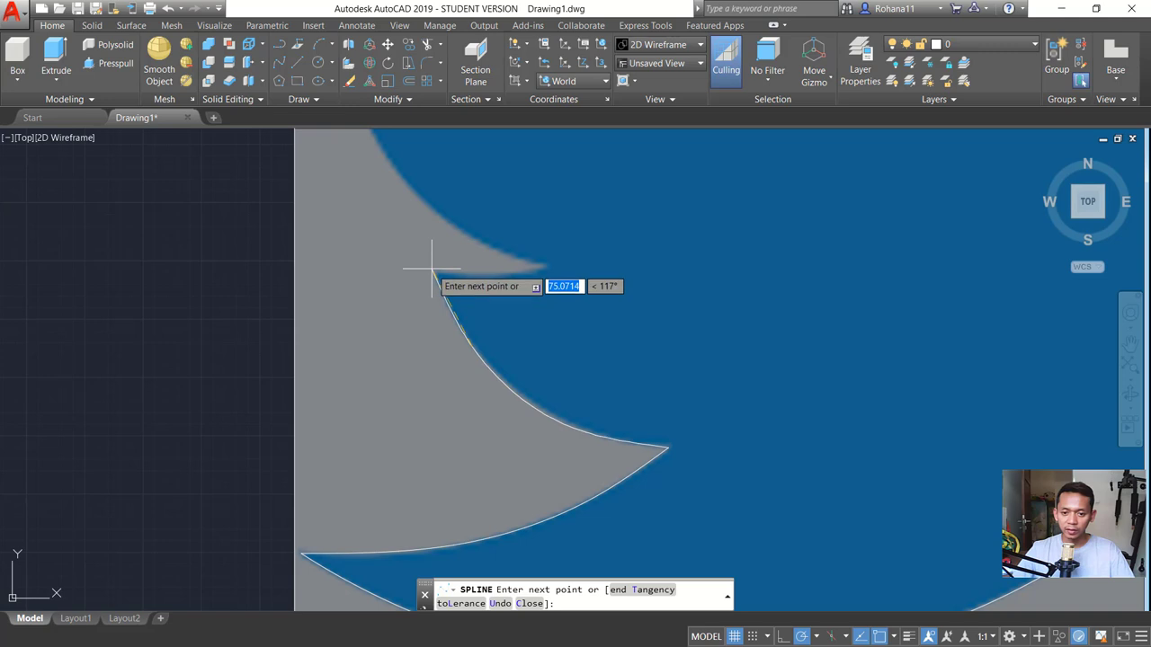
click(431, 268)
key(Return)
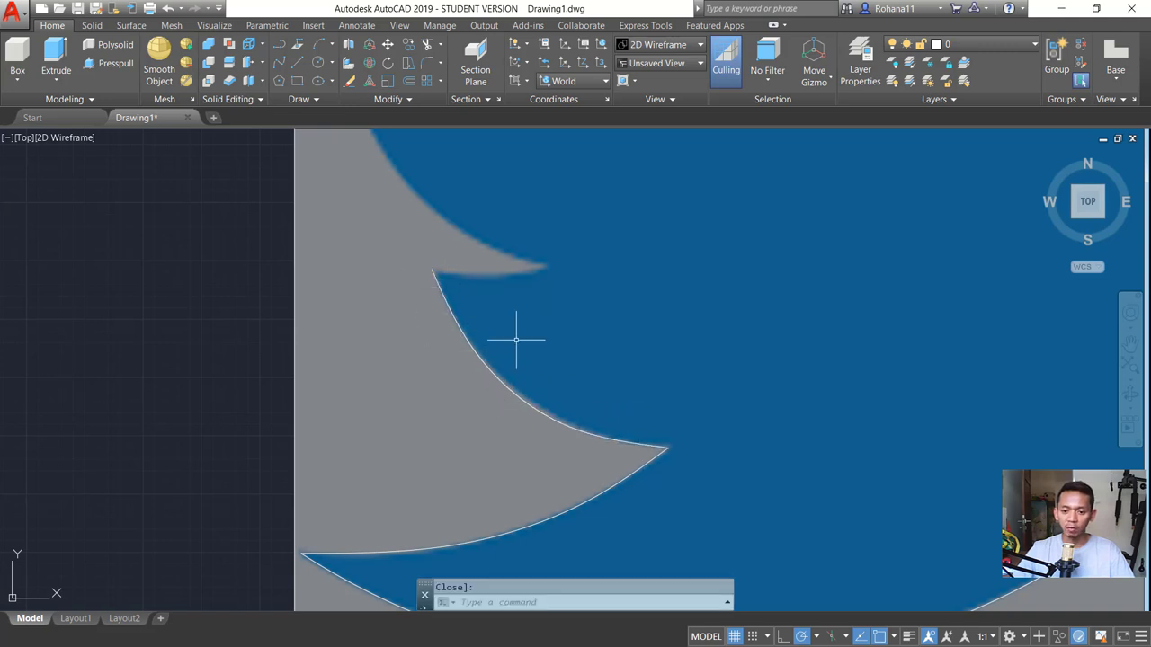
middle_drag(516, 340, 480, 411)
scroll(389, 344, up, 1)
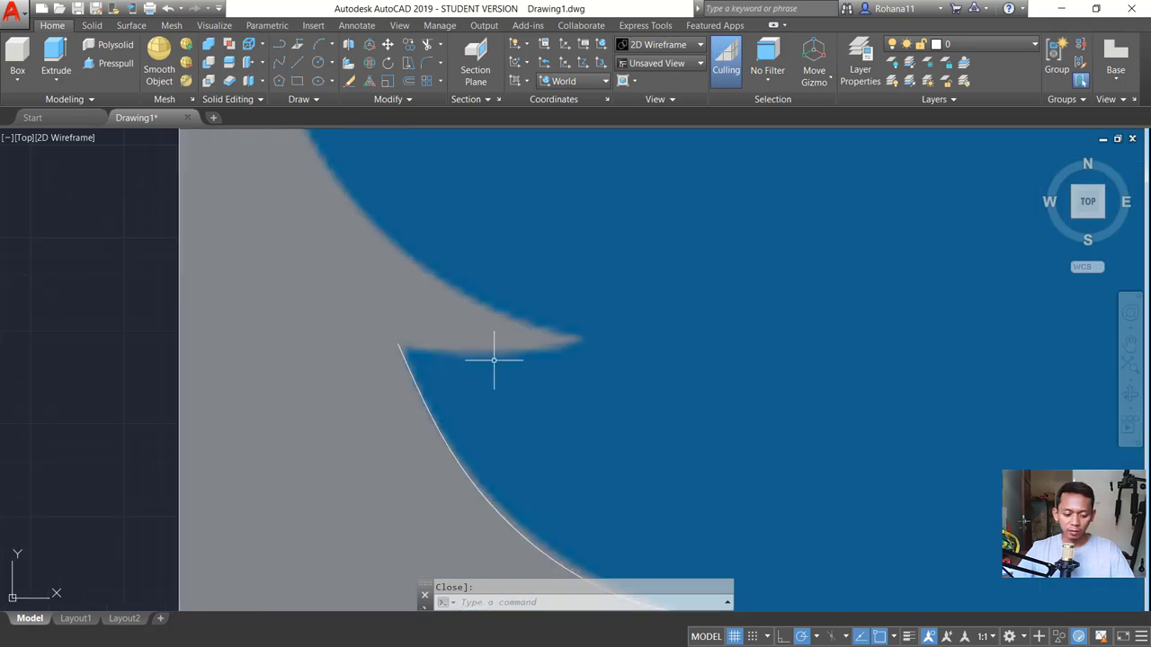
Trace two arcs along the middle tail feather and its notch
text(c)
key(Return)
click(400, 344)
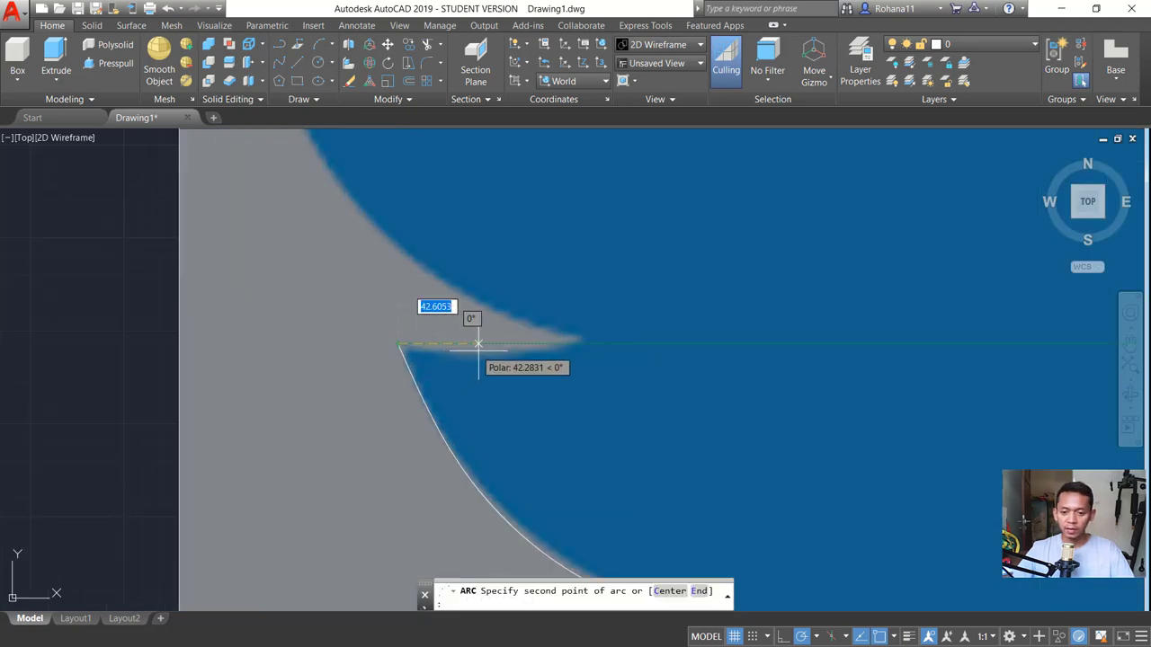
click(485, 352)
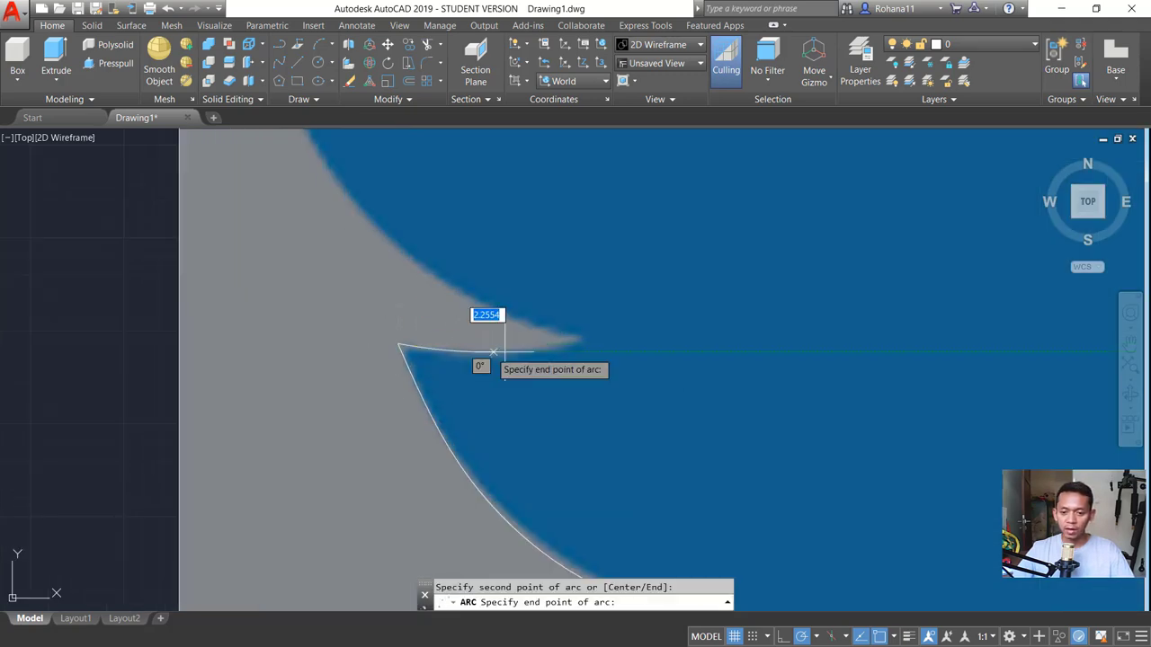
click(579, 340)
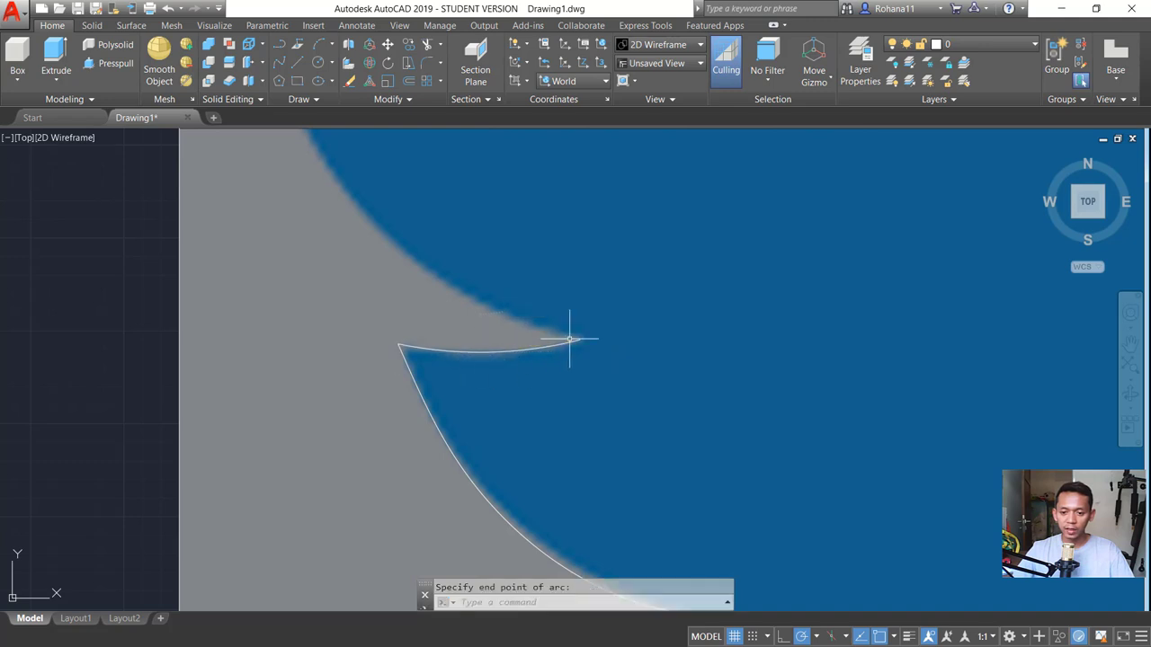
key(Return)
click(569, 339)
scroll(569, 339, down, 3)
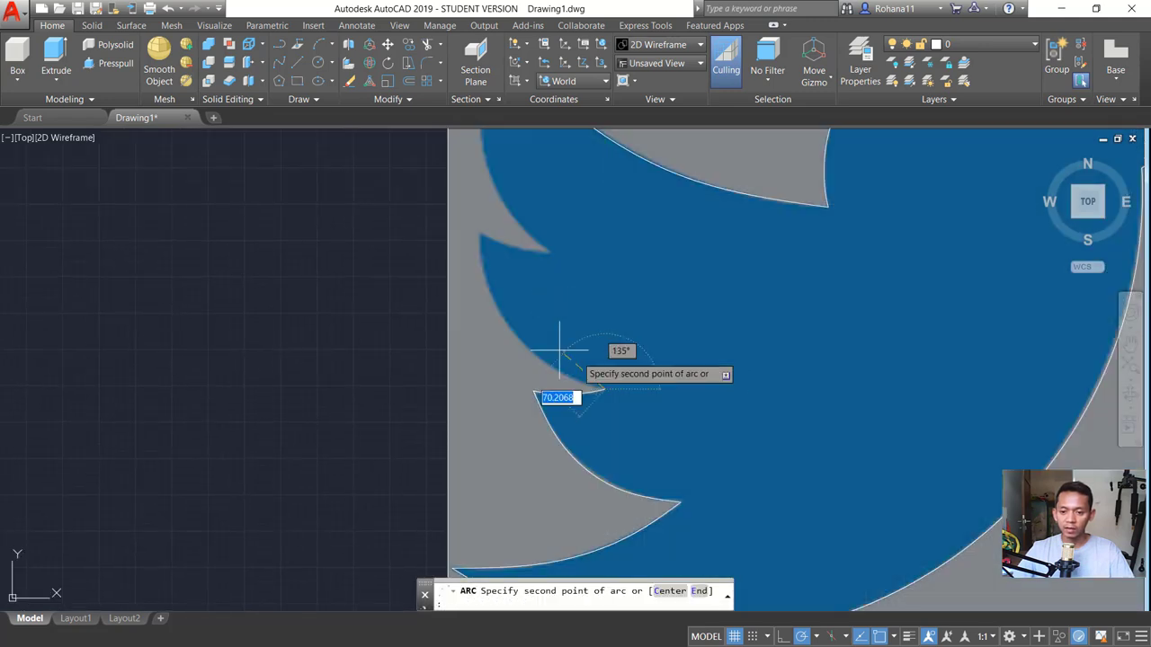
click(494, 329)
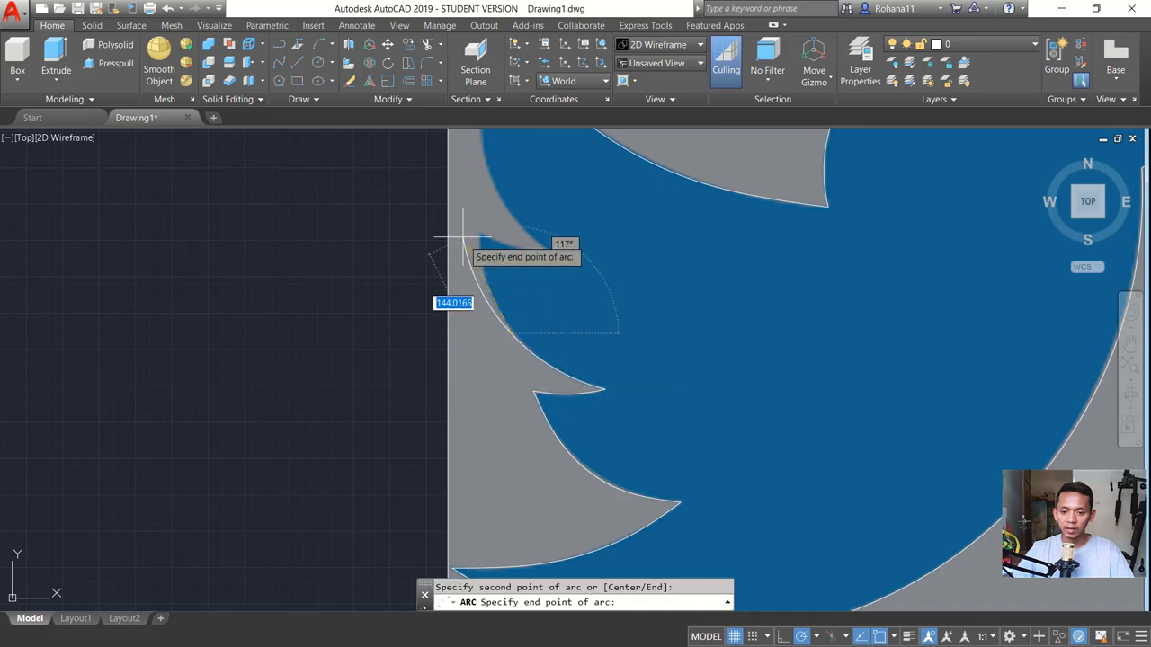
click(479, 234)
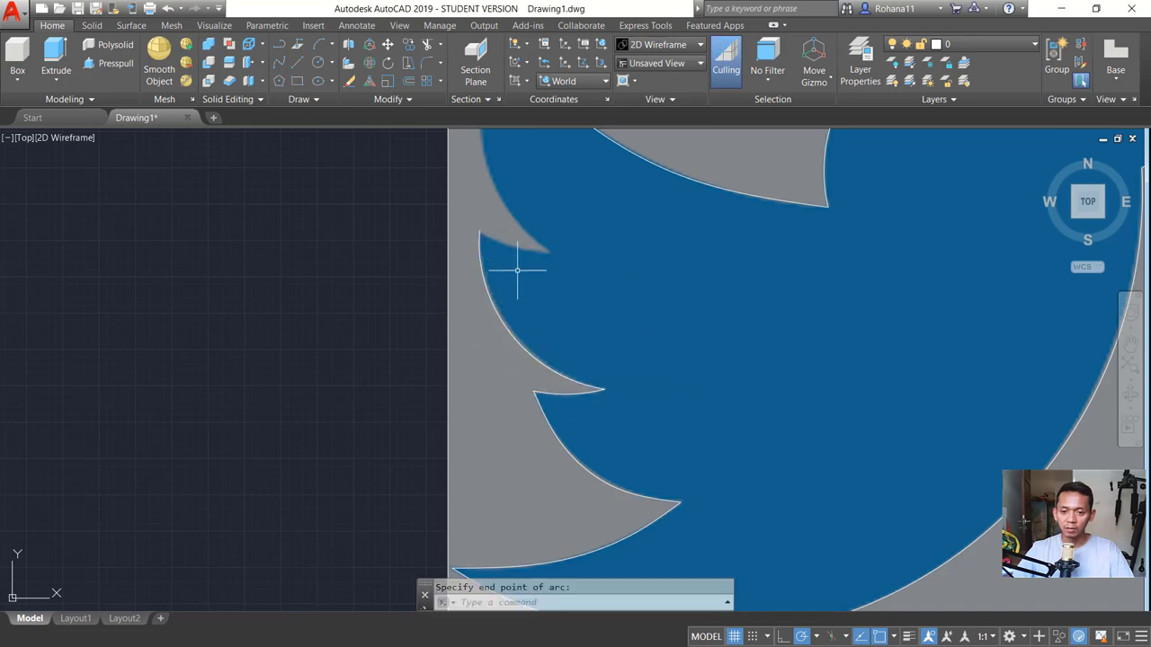
scroll(517, 269, up, 2)
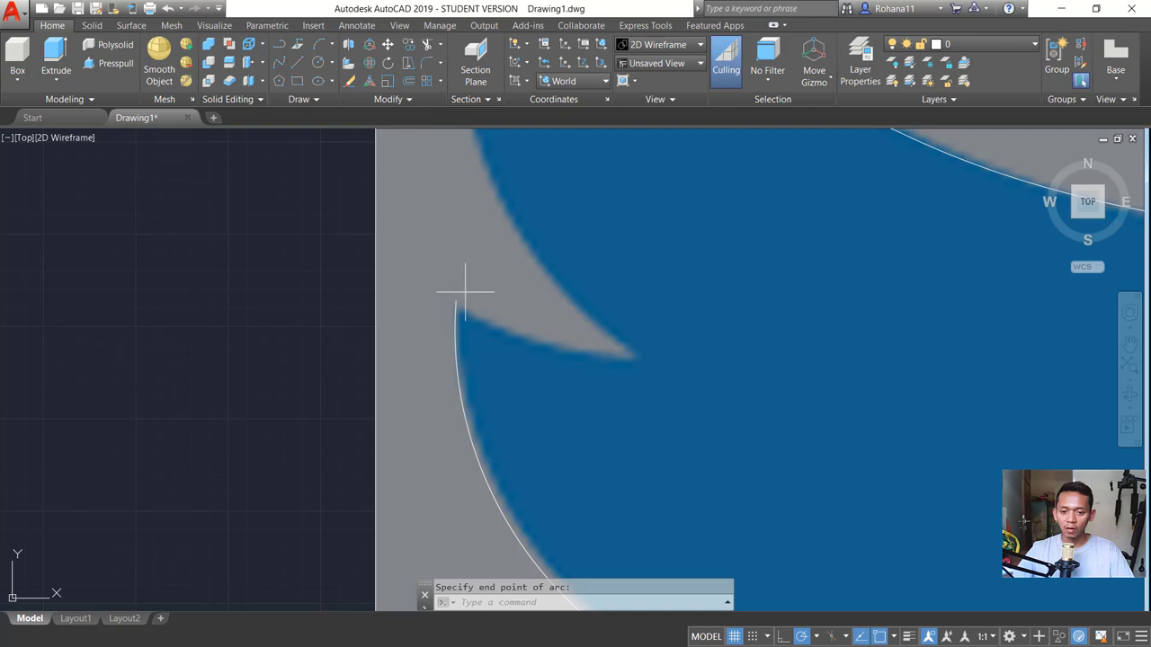
Add an arc from the previous arc's top end out to the next notch point
key(Return)
click(456, 302)
click(537, 332)
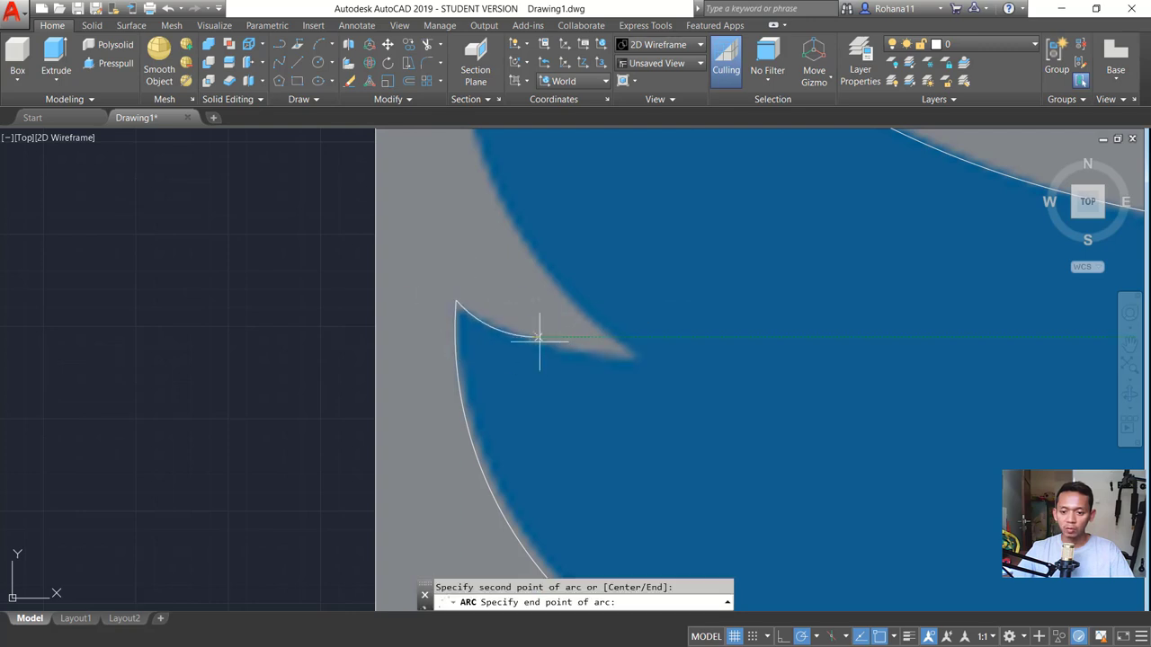
click(633, 354)
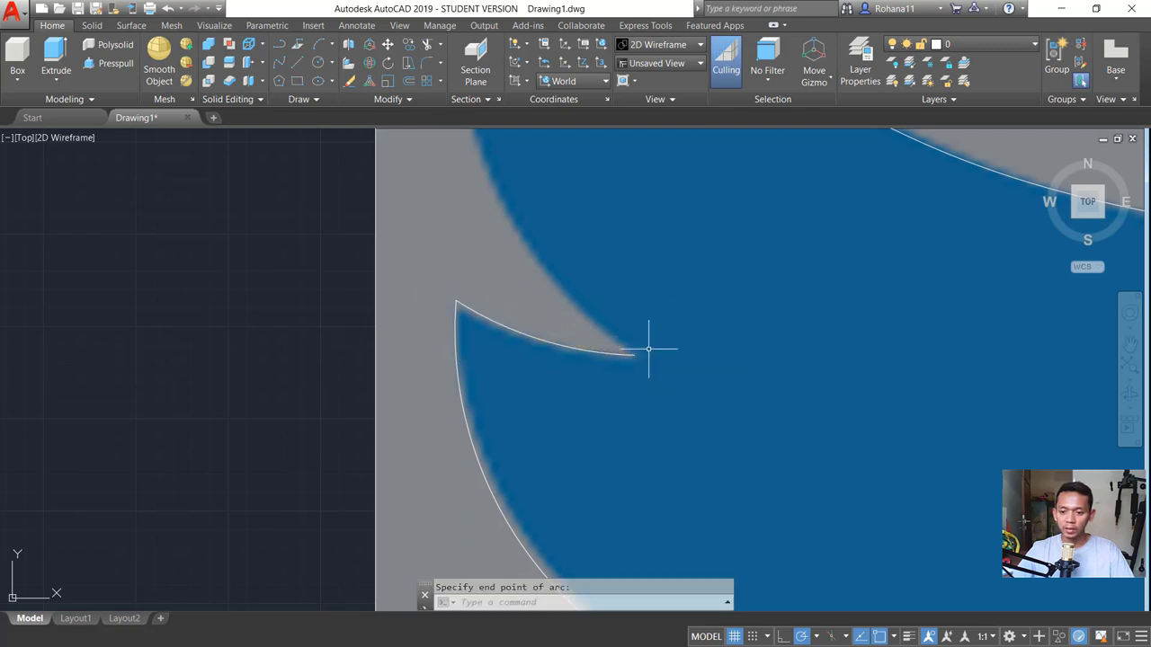
scroll(690, 299, down, 3)
middle_drag(696, 287, 600, 352)
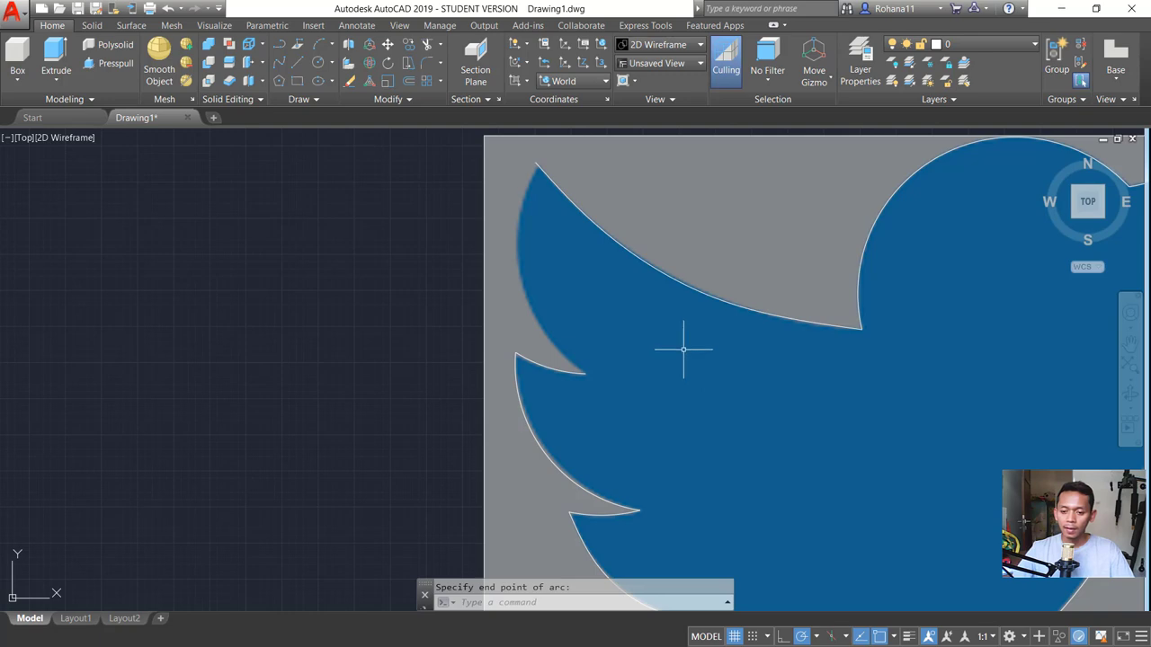
middle_drag(590, 317, 563, 351)
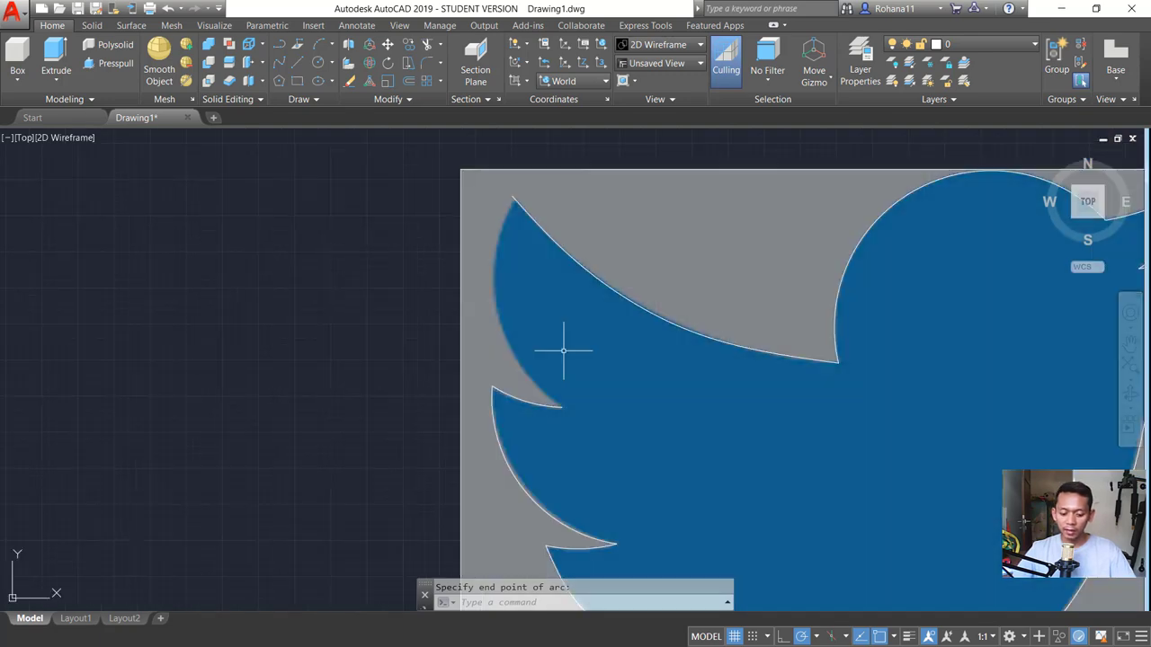
text(L)
Cancel a stray line and start an arc from the lower wing notch toward the wing tip
key(Return)
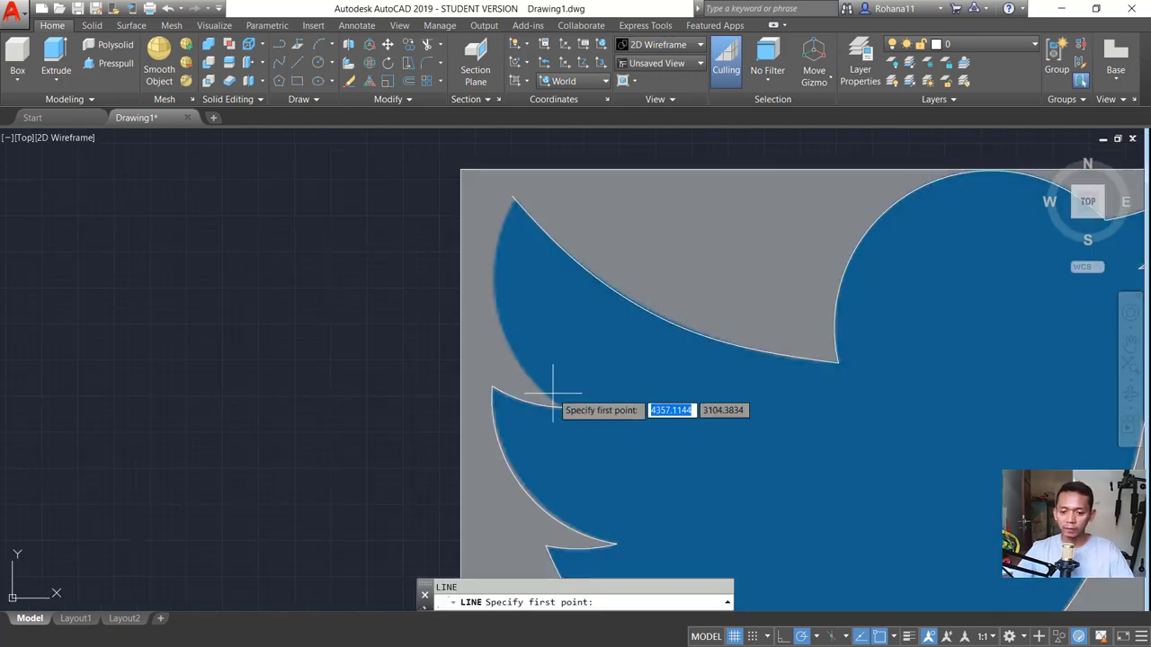
click(562, 368)
key(Escape)
text(c)
key(Return)
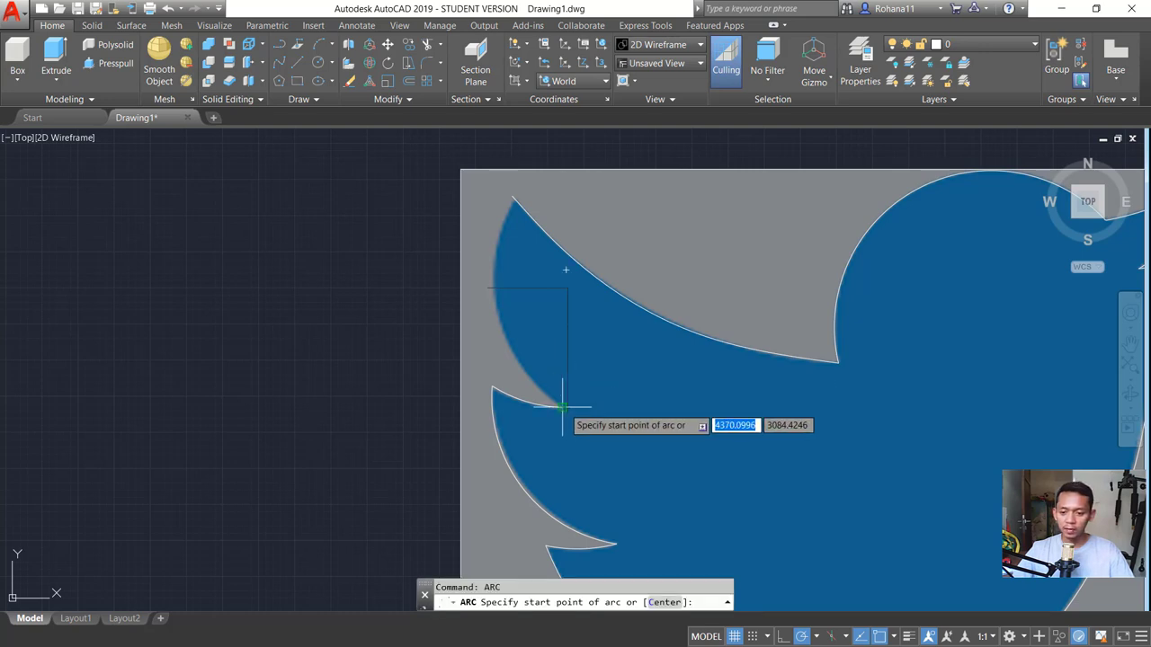
click(561, 407)
click(492, 310)
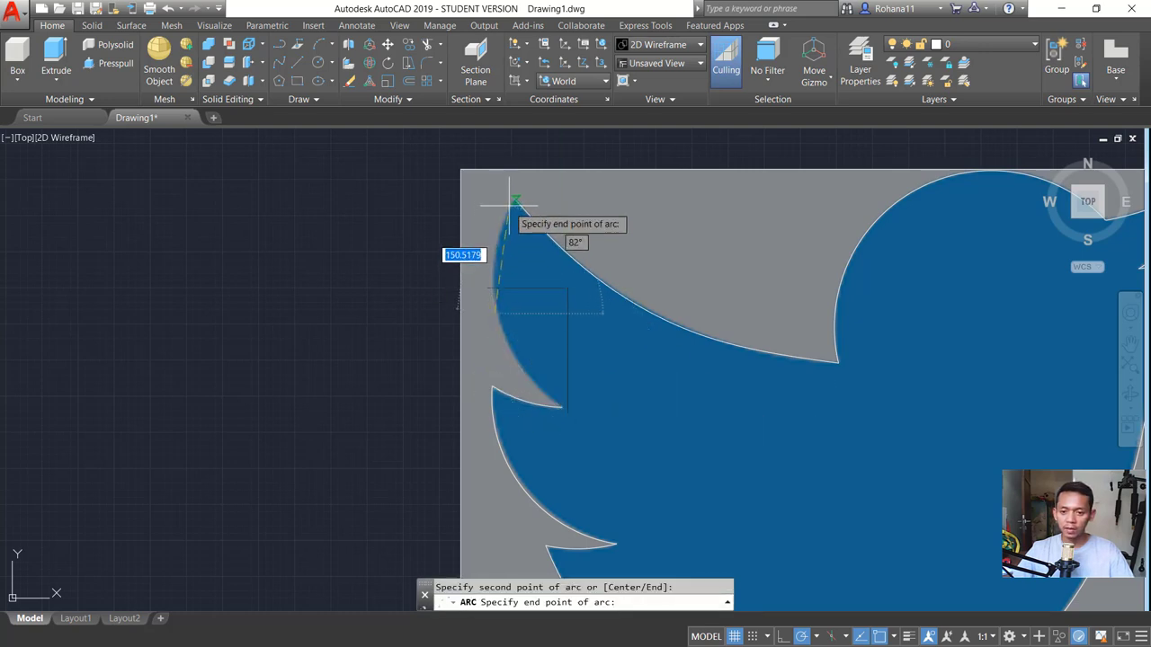
Delete the twitter.png reference image, leaving only the traced outline
scroll(642, 363, down, 8)
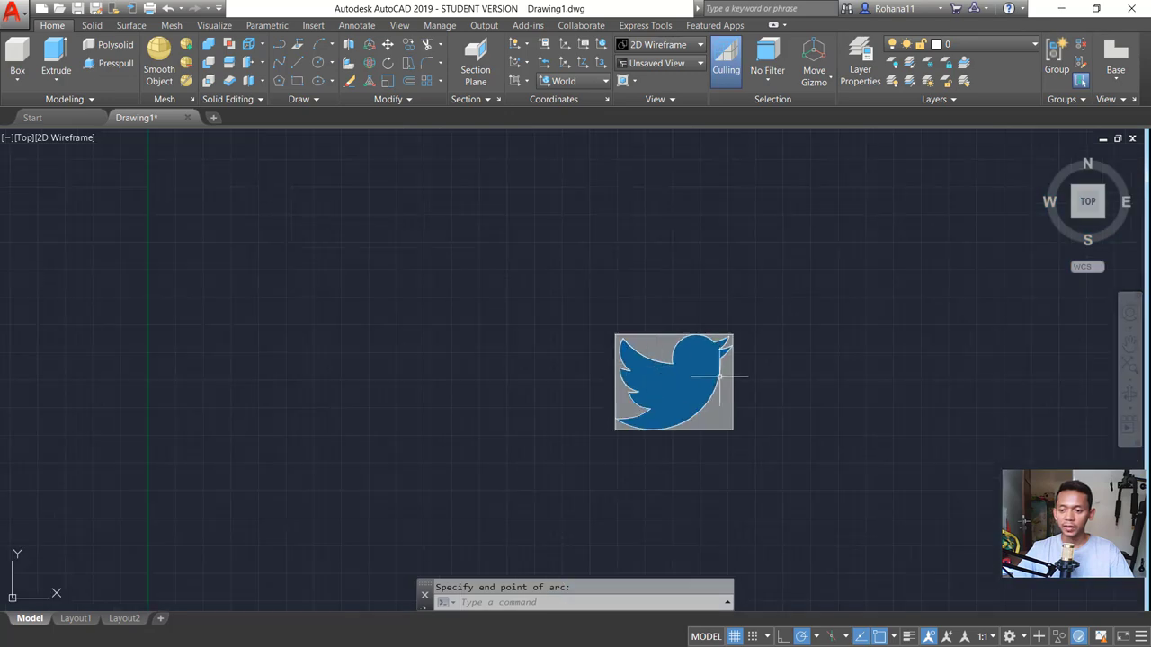
middle_drag(652, 388, 541, 357)
scroll(541, 356, up, 4)
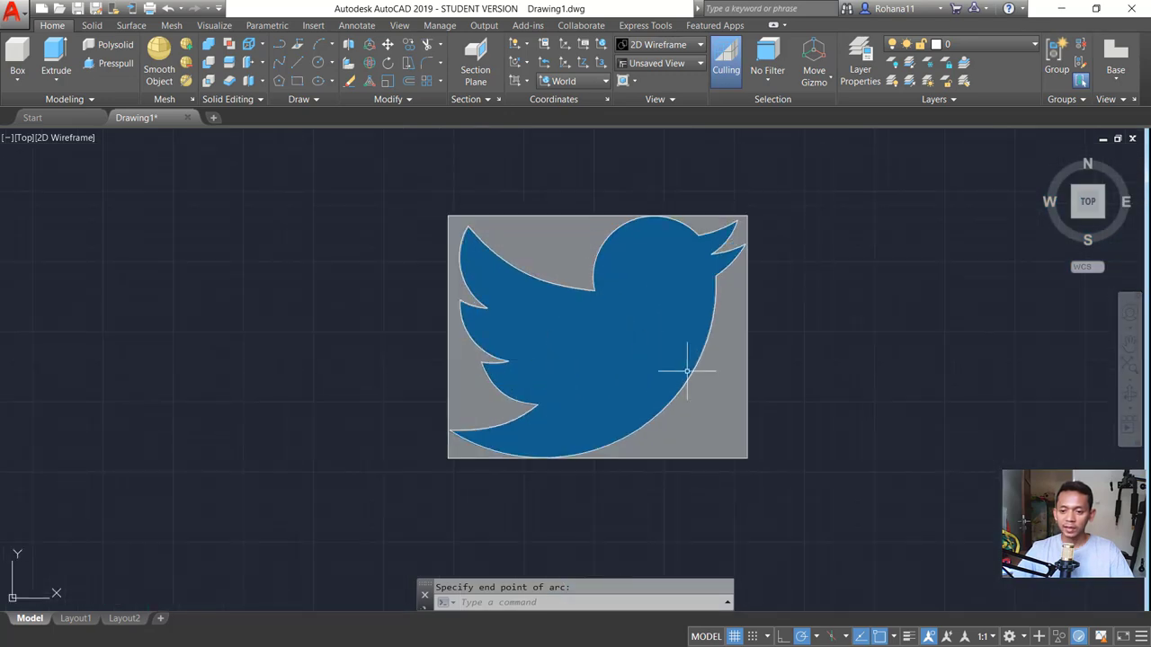
key(Escape)
click(809, 363)
click(713, 483)
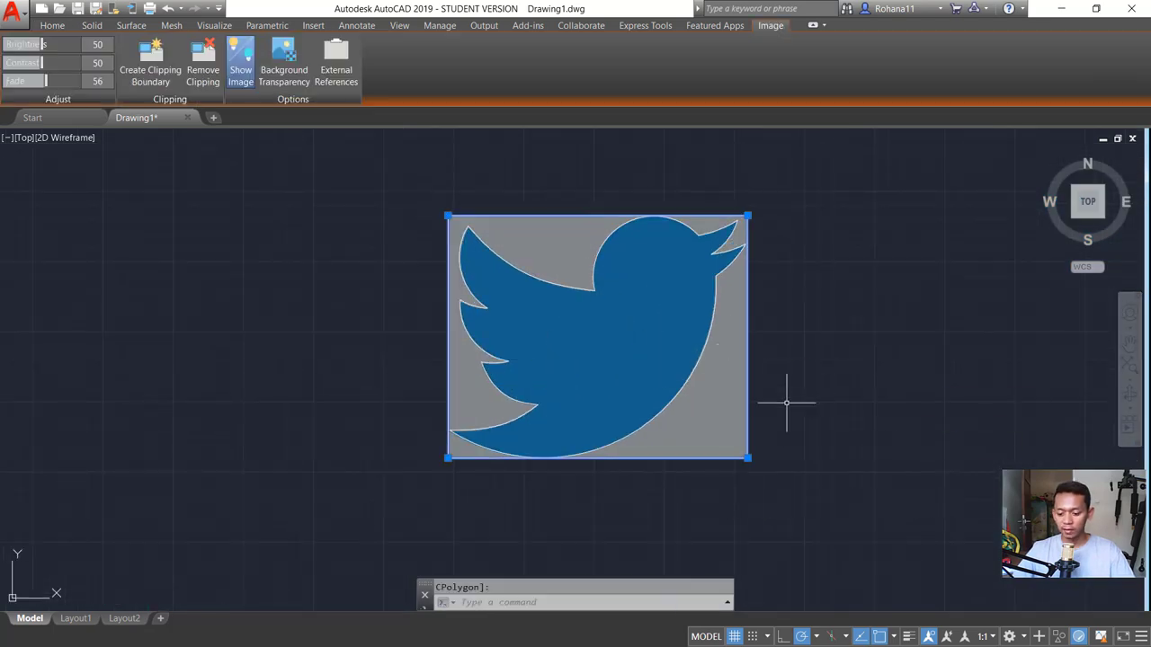
key(Delete)
middle_drag(740, 352, 626, 402)
text(JO)
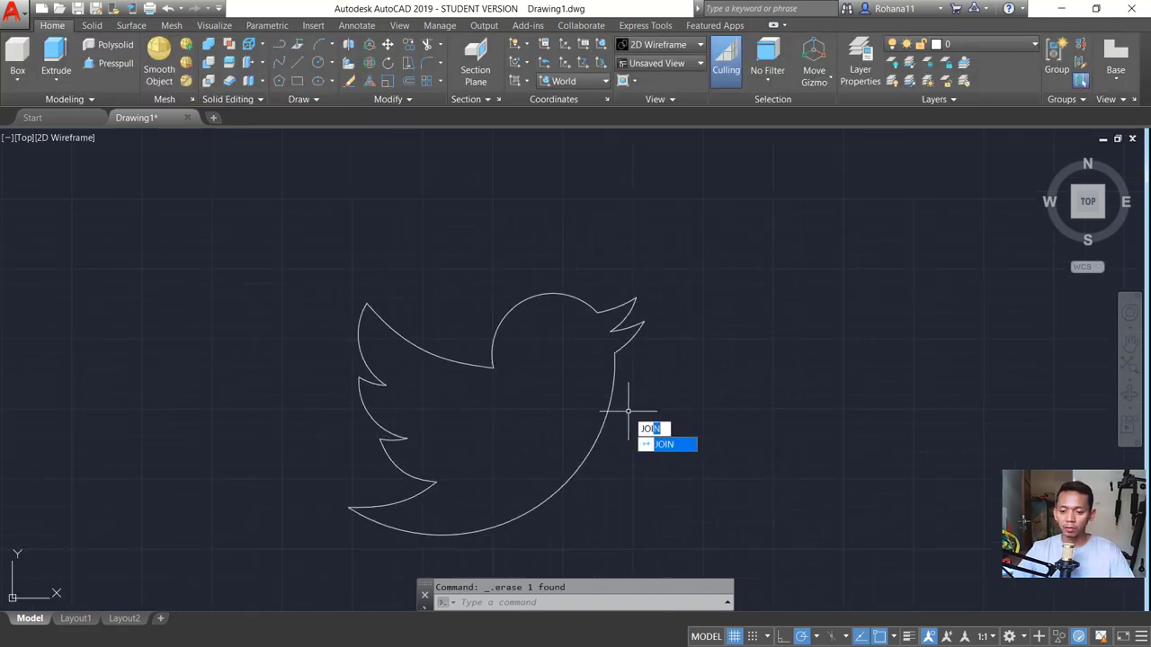
Join the 13 traced pieces into one curve and orbit to view it at an angle
key(Return)
click(676, 259)
click(314, 545)
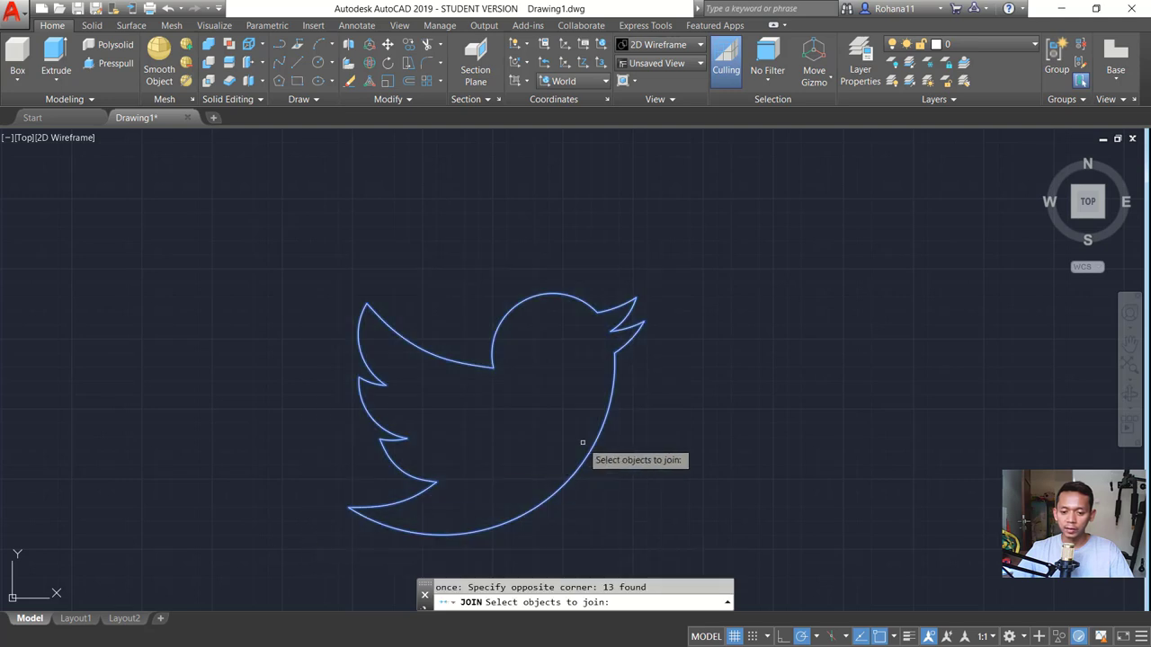
key(Return)
click(587, 457)
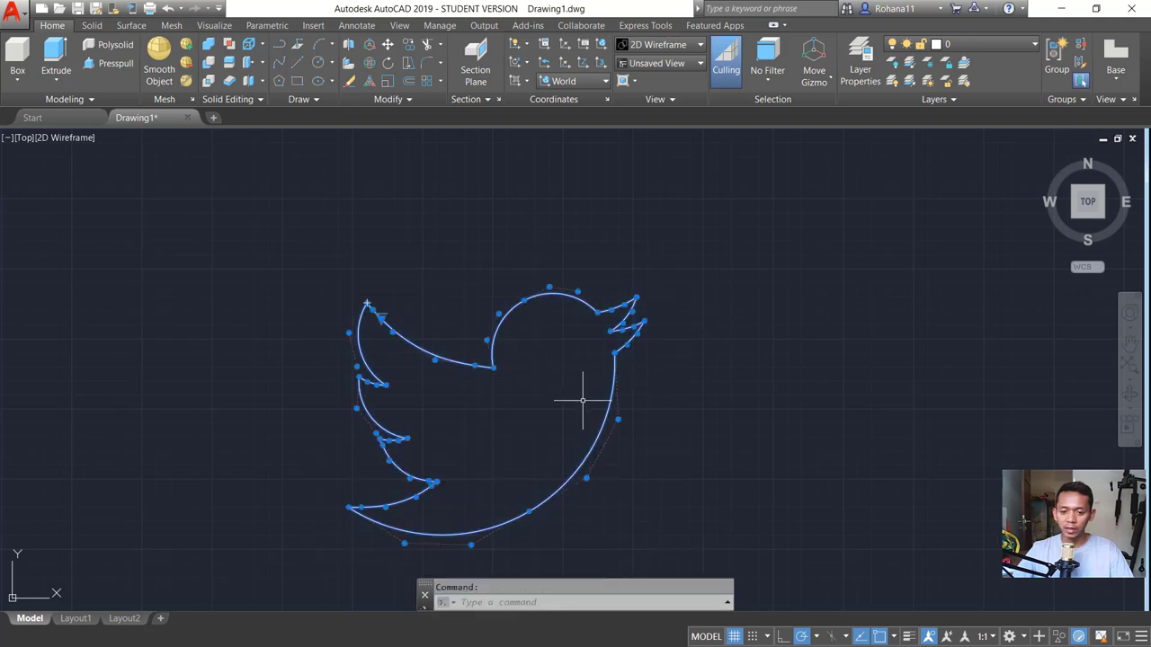
key(Escape)
shift+middle_drag(507, 437, 484, 320)
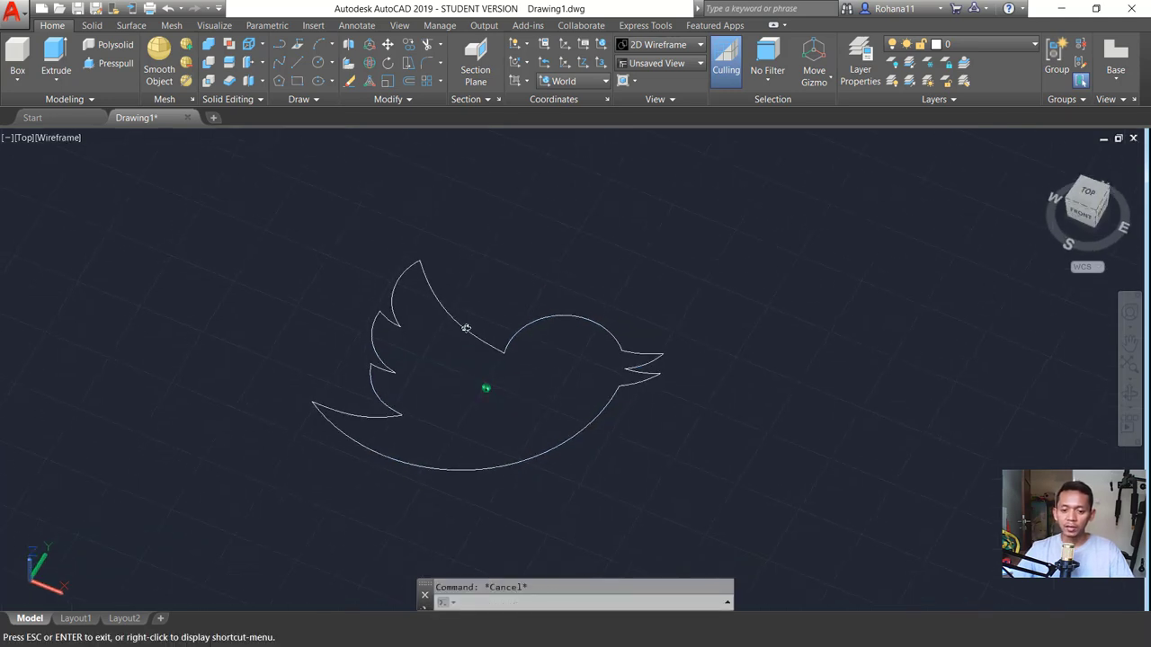
Extrude the joined bird curve upward into a 3D solid with EXTRUDE
text(ext)
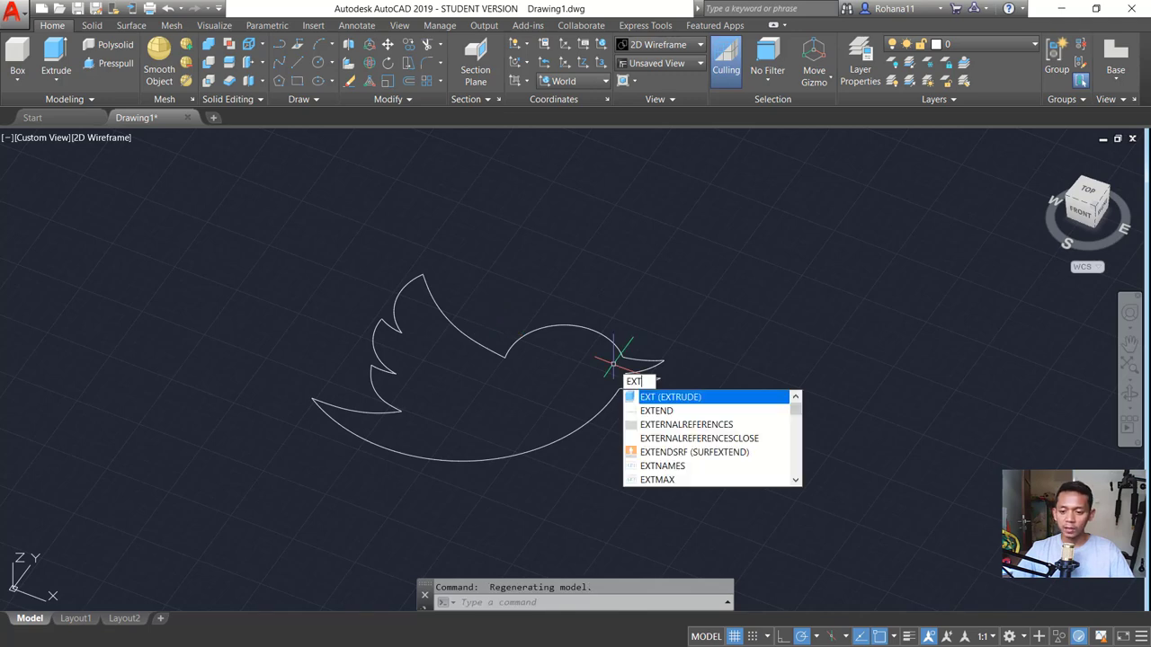
key(Return)
click(620, 377)
click(685, 288)
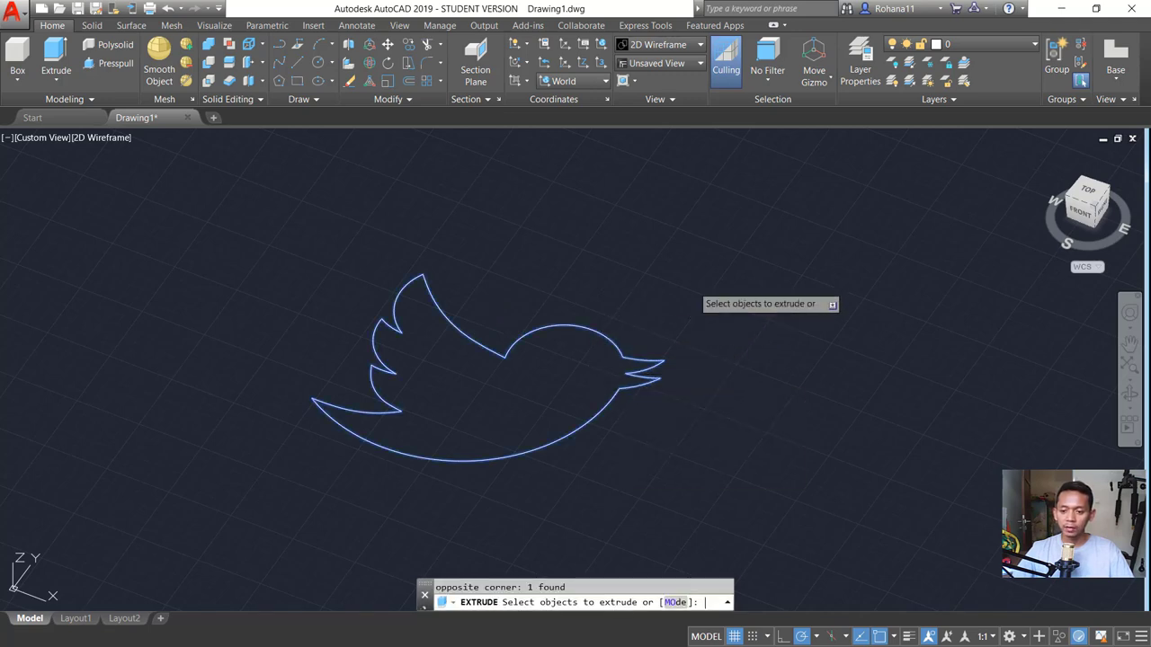
key(Return)
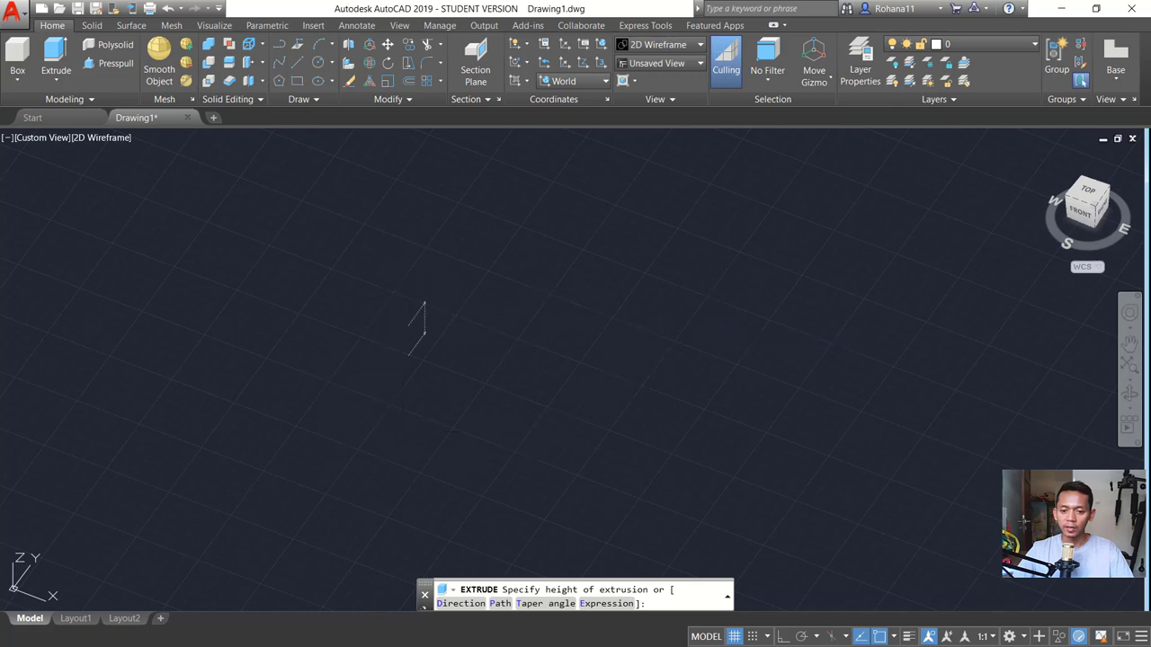
key(Escape)
click(117, 139)
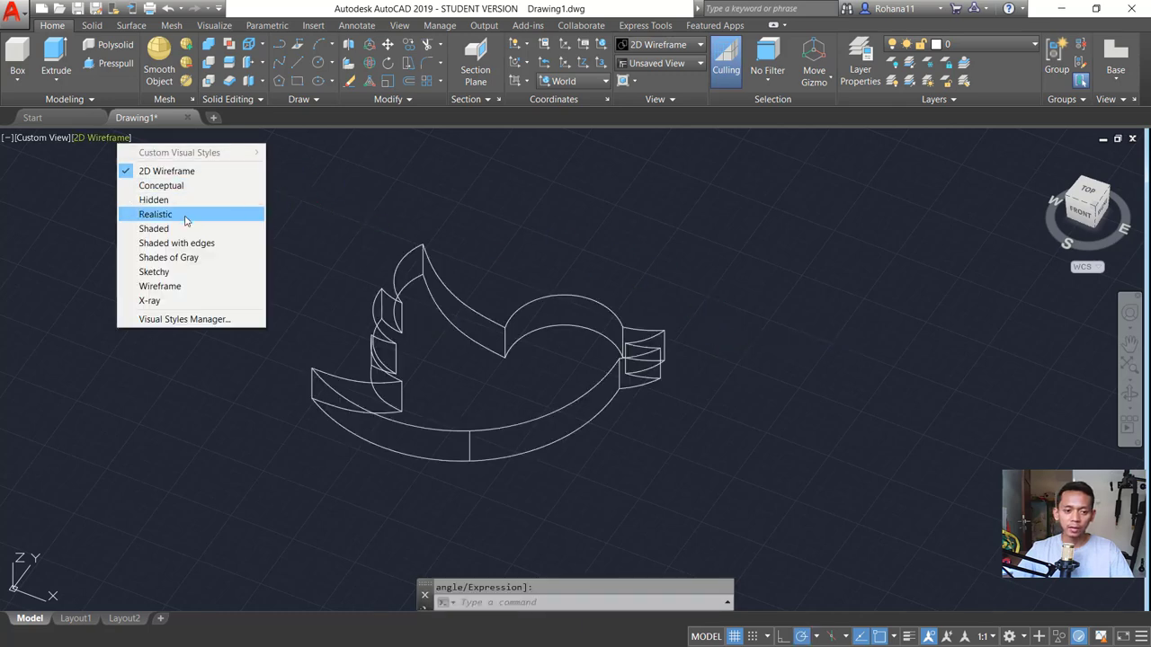
Switch to the Shades of Gray visual style and orbit around the bird solid
click(197, 258)
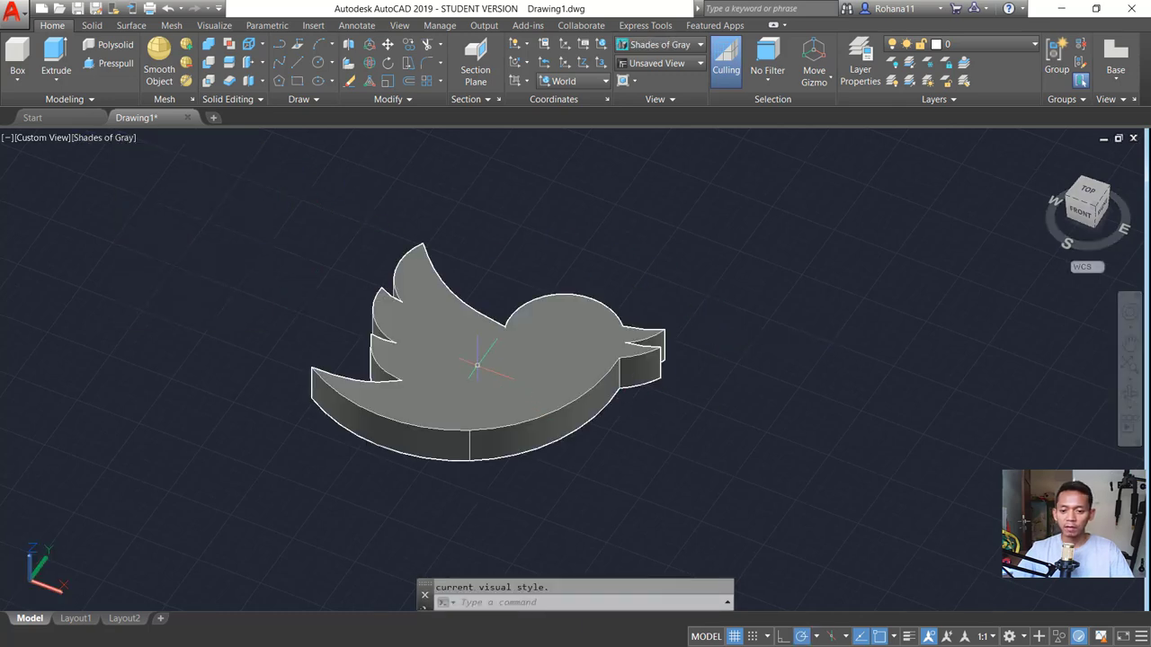
mouse_move(298, 296)
shift+middle_down()
mouse_move(580, 414)
mouse_move(558, 396)
shift+middle_up()
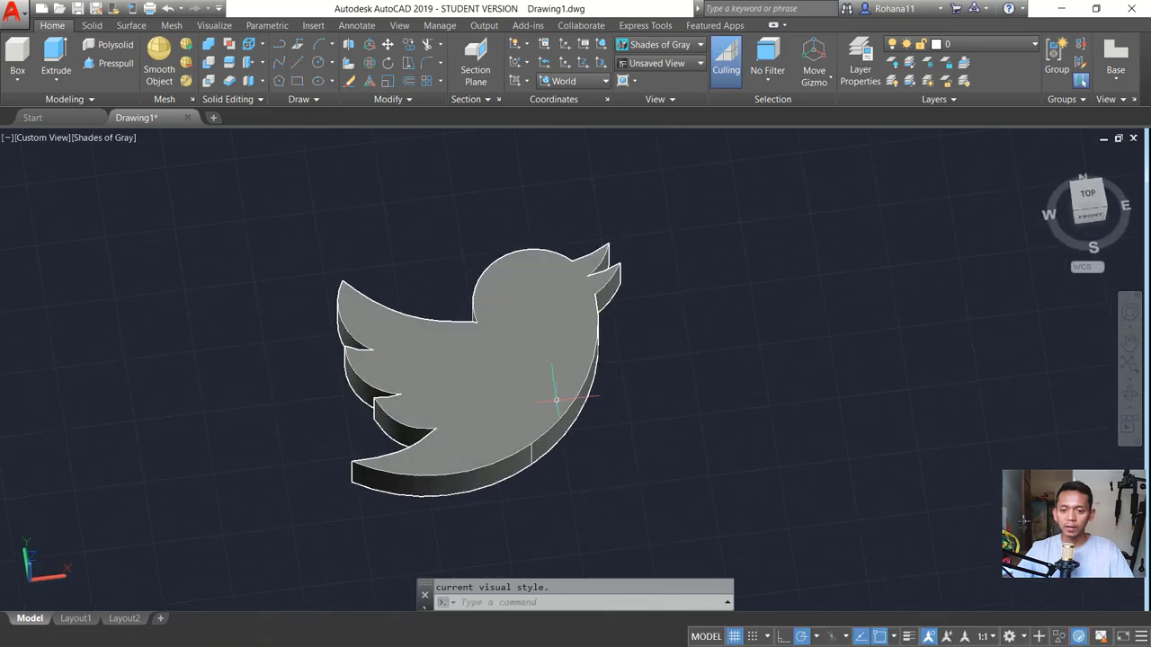
middle_drag(599, 323, 662, 307)
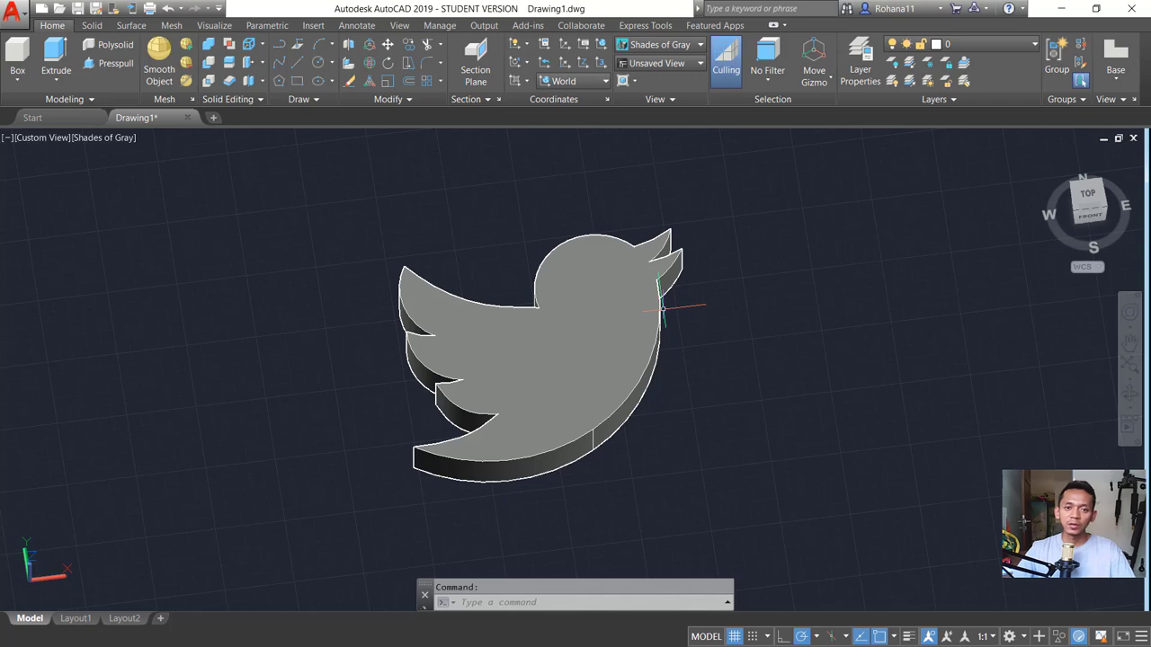